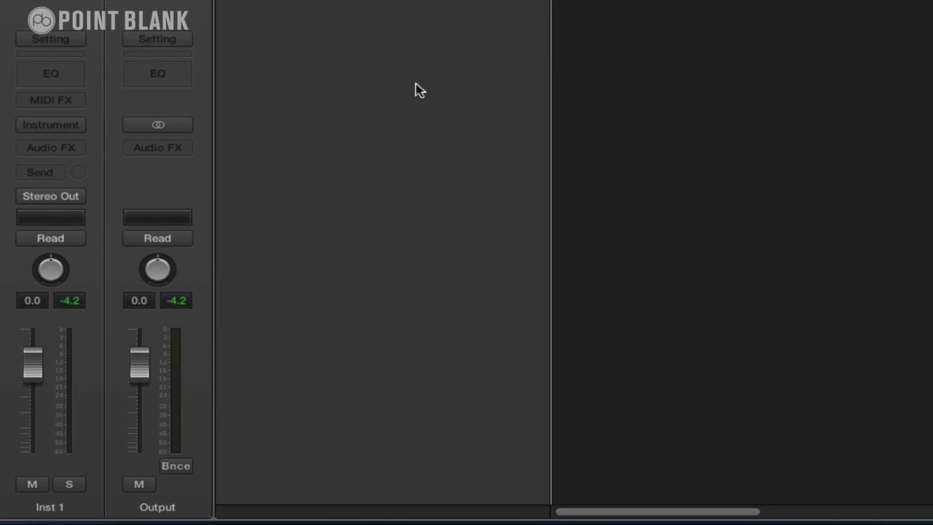
# Step: Load Retro Synth (Stereo) as the instrument on the Inst 1 channel strip
pyautogui.click(73, 112)
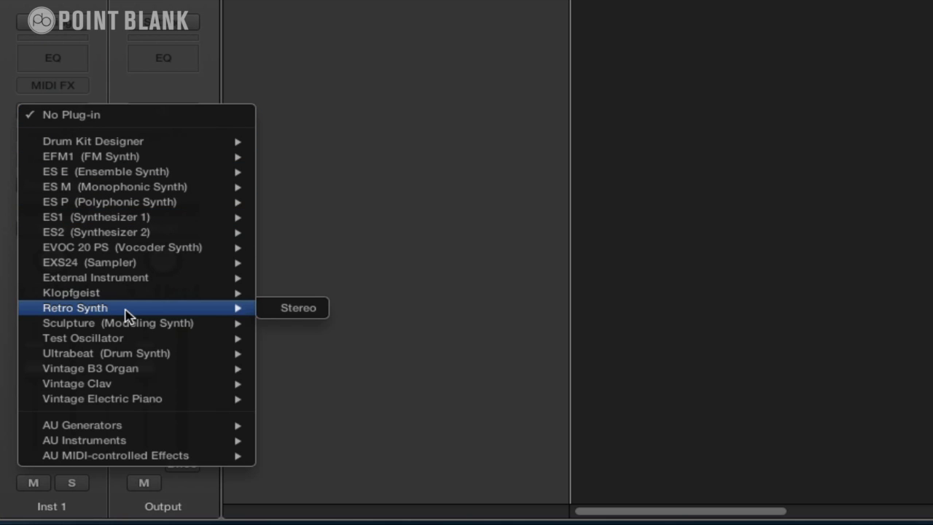
pyautogui.click(124, 315)
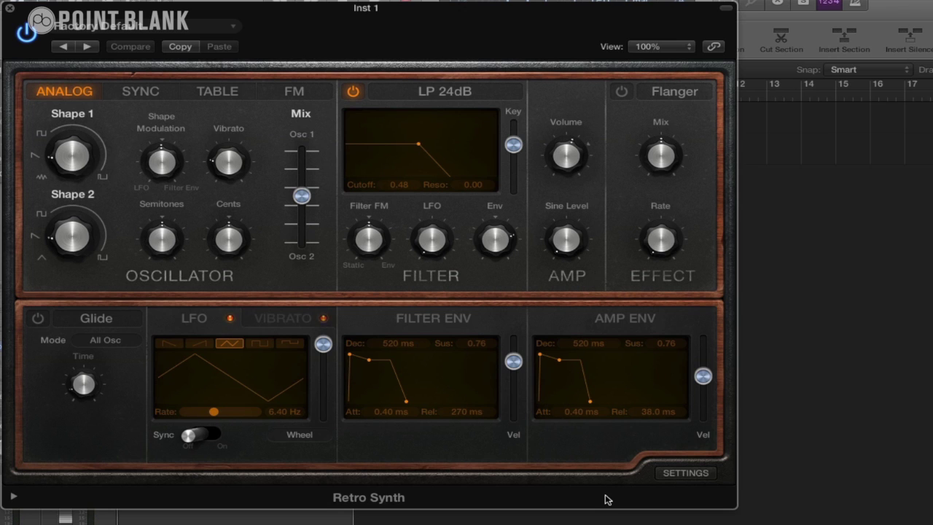
# Step: In the global settings, set Voice Detune and Stereo Spread to 0.00 and switch Double off
pyautogui.click(689, 474)
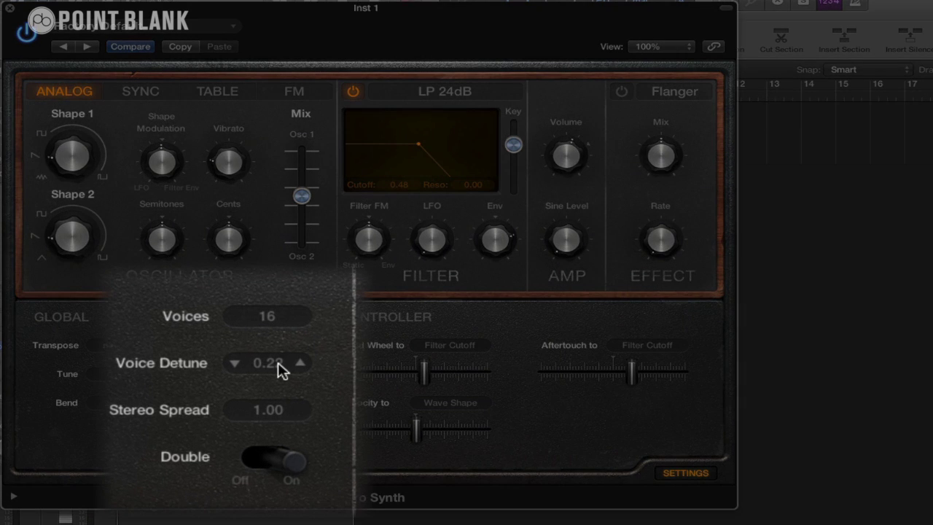
pyautogui.moveTo(283, 370); pyautogui.dragTo(282, 342)
pyautogui.click(275, 466)
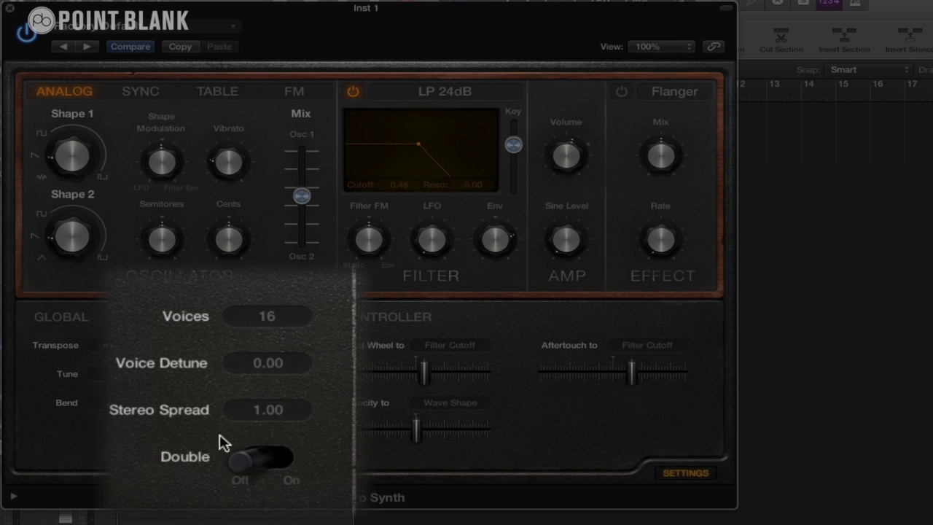
pyautogui.moveTo(268, 424)
pyautogui.moveTo(280, 420)
pyautogui.mouseDown()
pyautogui.moveTo(280, 443)
pyautogui.moveTo(283, 430)
pyautogui.mouseUp()
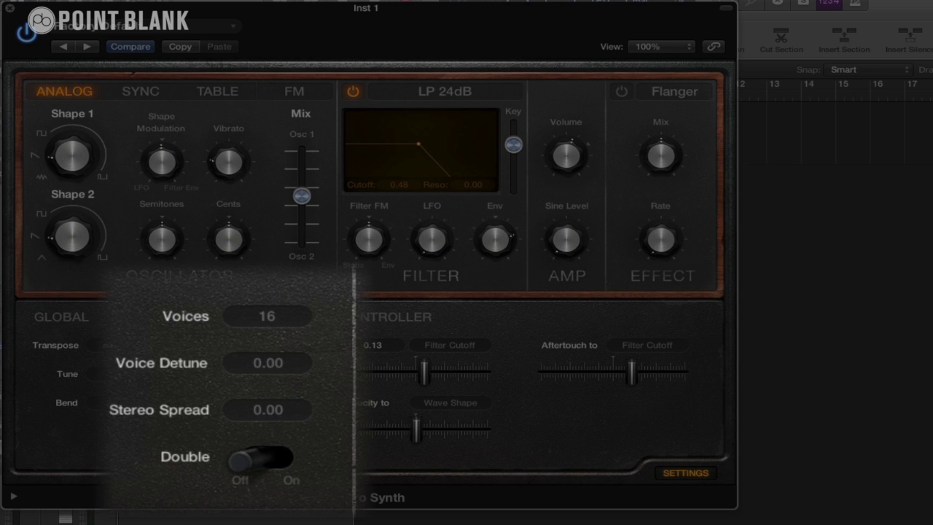
# Step: Close the settings and preview the Sync, Table and FM oscillator types, then return to Analog
pyautogui.click(685, 478)
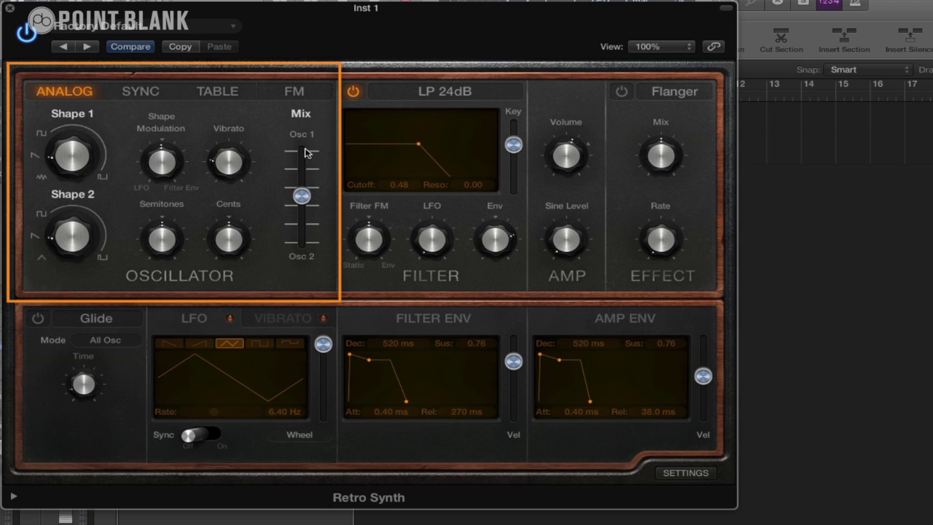
pyautogui.moveTo(226, 260)
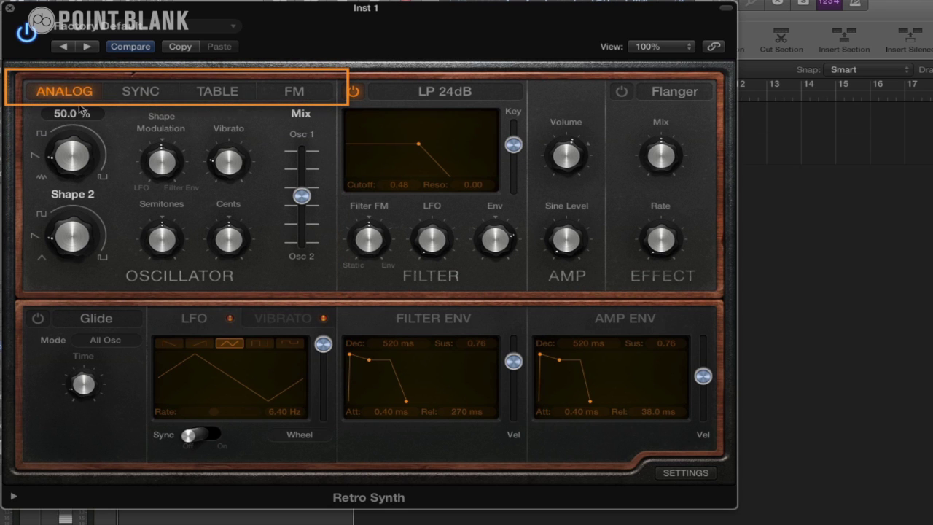
pyautogui.click(151, 94)
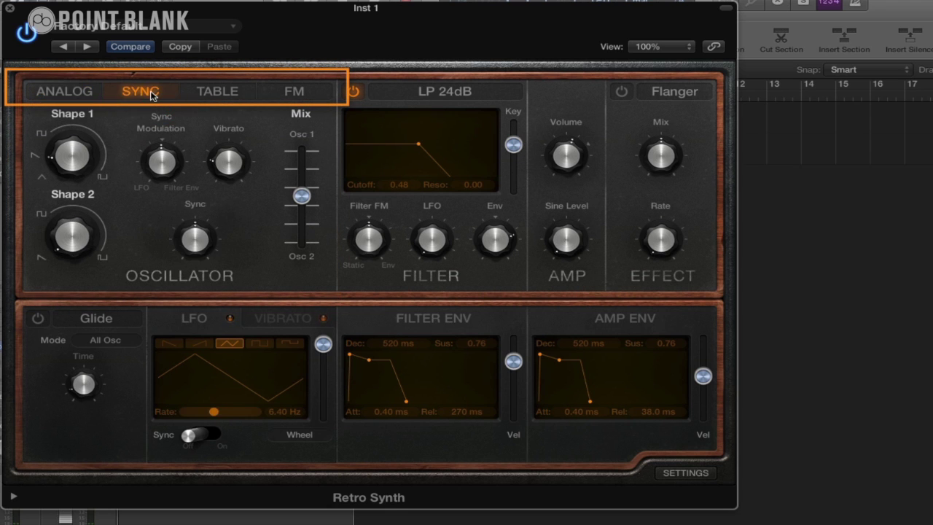
pyautogui.click(214, 97)
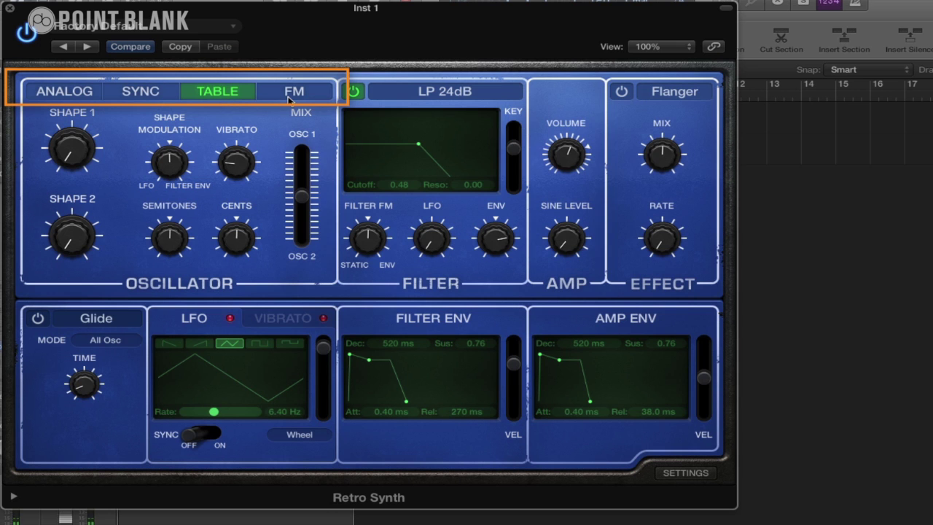
pyautogui.click(289, 98)
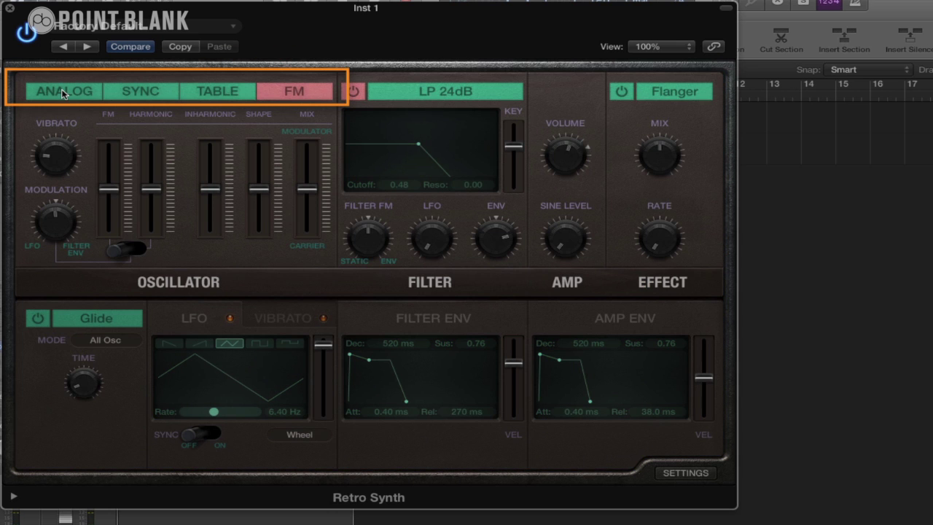
pyautogui.click(63, 93)
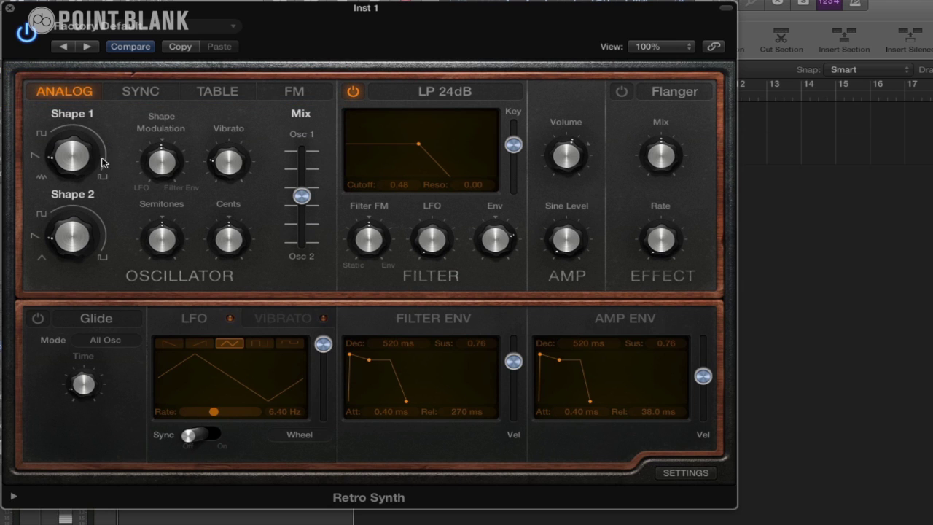
# Step: Sweep the oscillator Mix toward Osc 2, then set it fully to Osc 1 (0.00)
pyautogui.moveTo(89, 145)
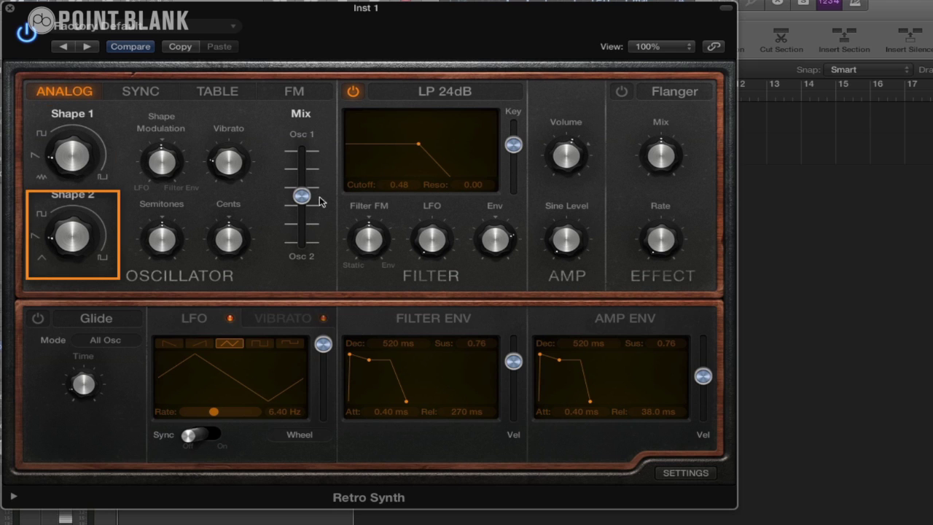
pyautogui.moveTo(306, 156)
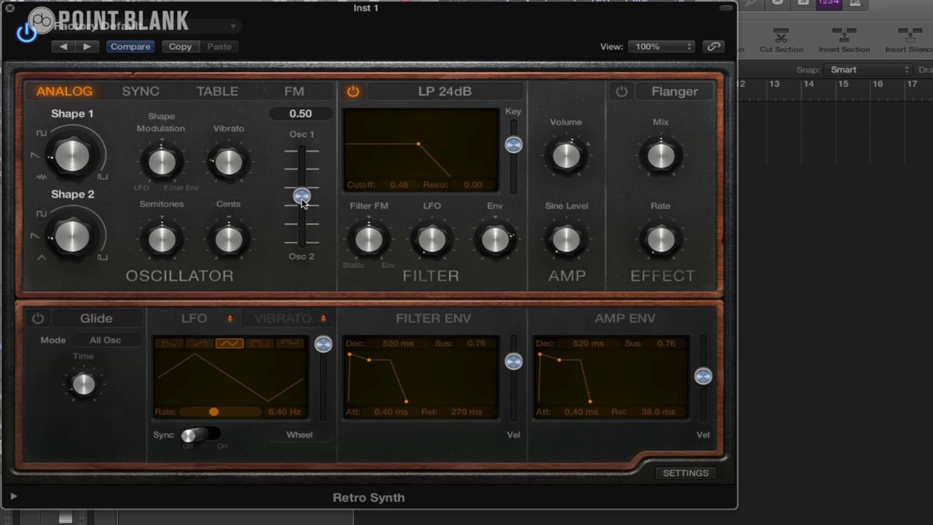
pyautogui.moveTo(302, 198); pyautogui.dragTo(292, 281)
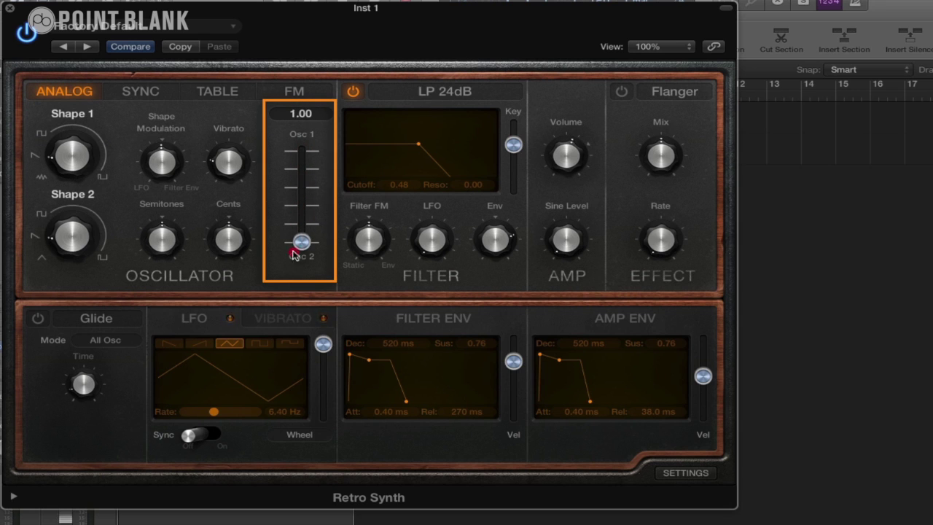
pyautogui.moveTo(295, 246); pyautogui.dragTo(301, 151)
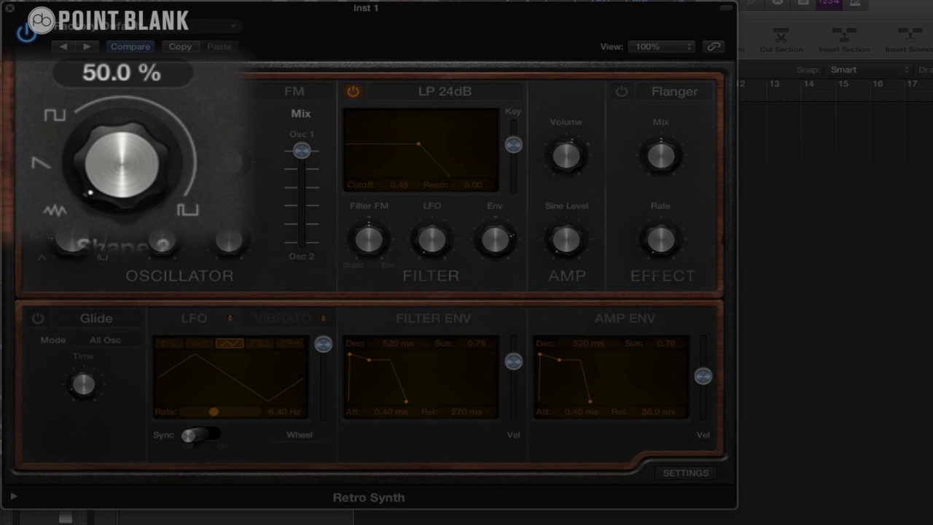
# Step: Leave Shape 1 at 50.0 % and turn Shape Modulation all the way to -1.000
pyautogui.click(114, 165)
pyautogui.moveTo(112, 166); pyautogui.dragTo(65, 111)
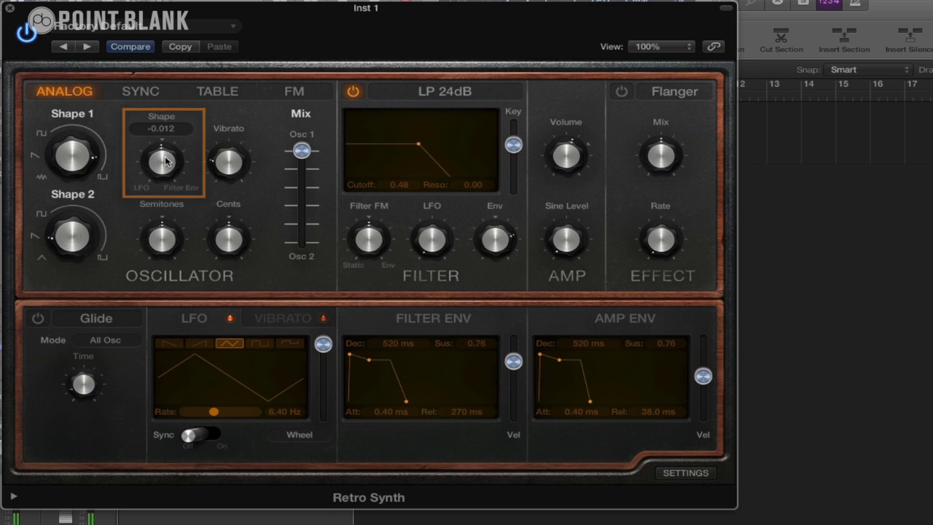
pyautogui.moveTo(165, 160); pyautogui.dragTo(160, 184)
pyautogui.moveTo(156, 229); pyautogui.dragTo(157, 253)
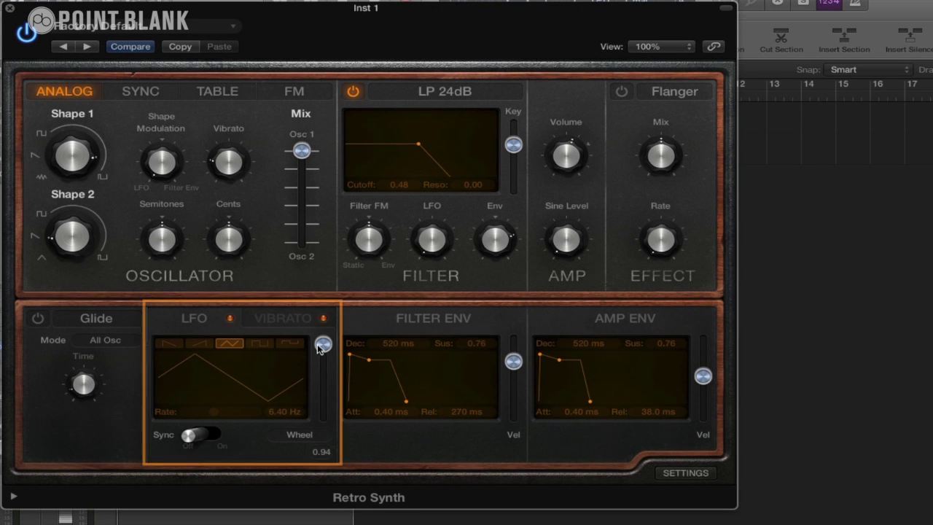
# Step: Raise the LFO wheel amount to 1.00, check its source menu, then turn the LFO fully down
pyautogui.moveTo(324, 345); pyautogui.dragTo(327, 344)
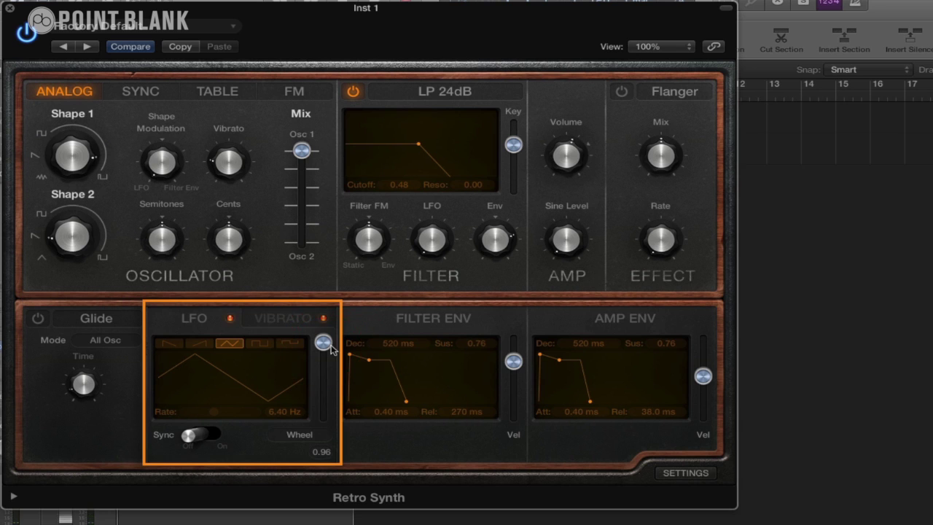
pyautogui.moveTo(330, 349); pyautogui.dragTo(324, 343)
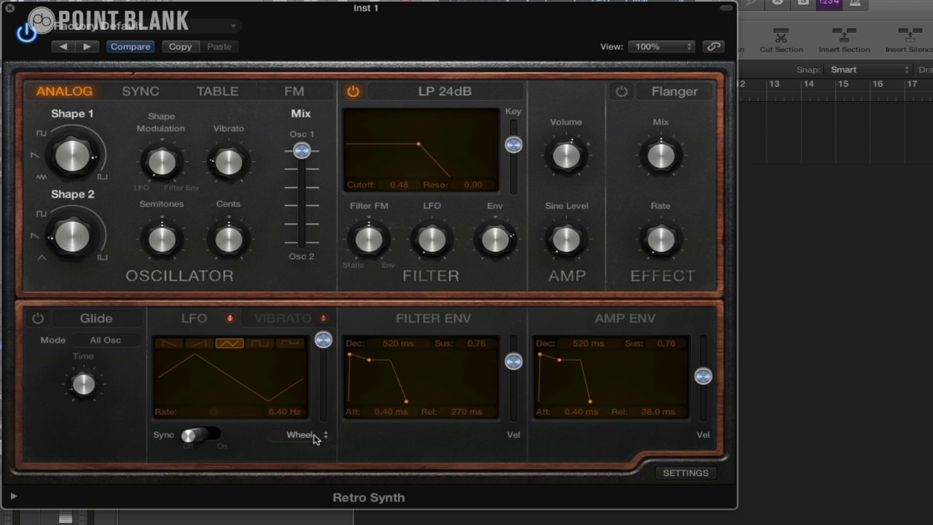
pyautogui.click(319, 438)
pyautogui.click(384, 430)
pyautogui.moveTo(324, 343); pyautogui.dragTo(322, 423)
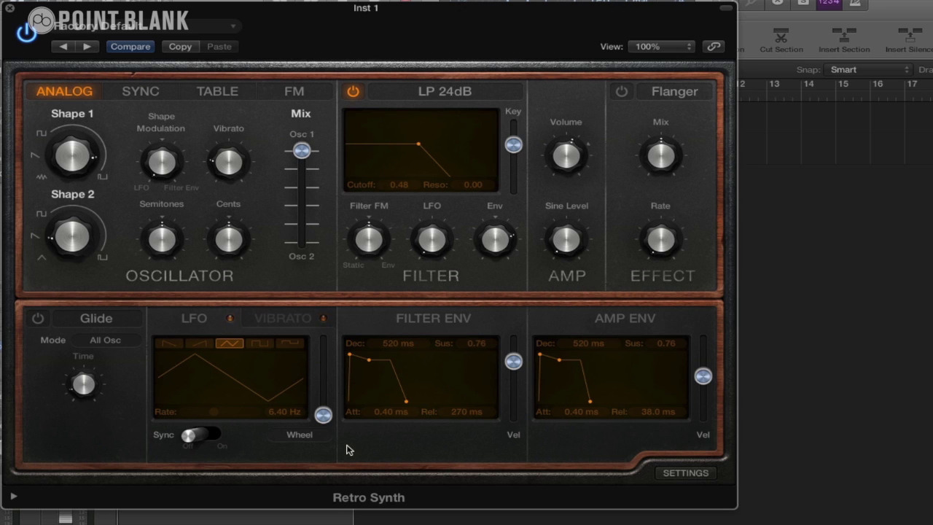
# Step: Bring Shape Modulation back from -1.000 to roughly centre (about 0.088)
pyautogui.click(165, 174)
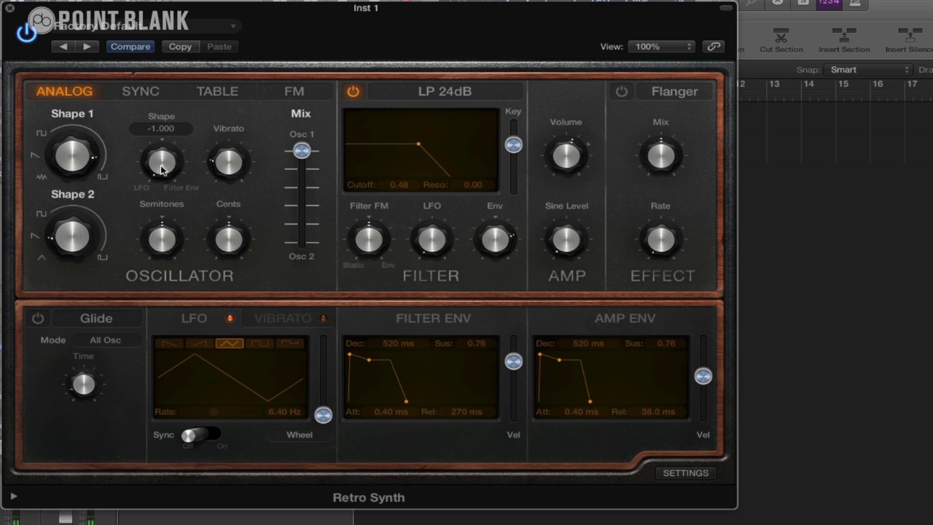
pyautogui.moveTo(162, 168); pyautogui.dragTo(152, 134)
pyautogui.moveTo(136, 102); pyautogui.dragTo(113, 55)
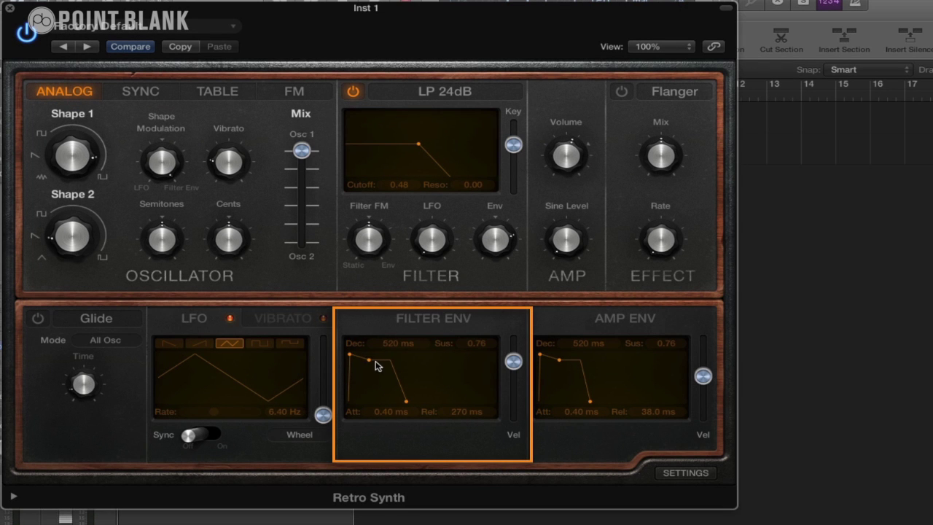
# Step: Drop the Filter Env sustain to zero, set Shape 1 near 38.9 % and Shape Modulation to -0.062
pyautogui.moveTo(370, 358); pyautogui.dragTo(385, 438)
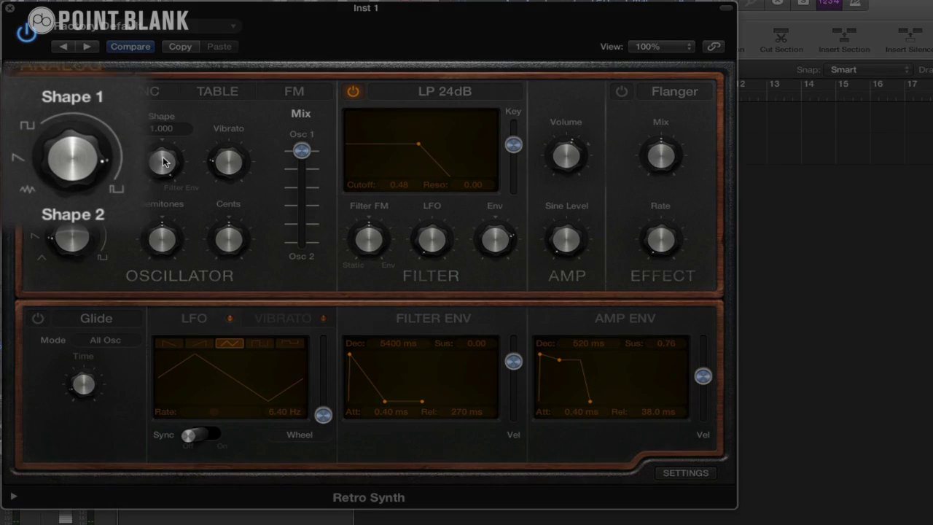
pyautogui.click(72, 154)
pyautogui.moveTo(79, 159); pyautogui.dragTo(82, 241)
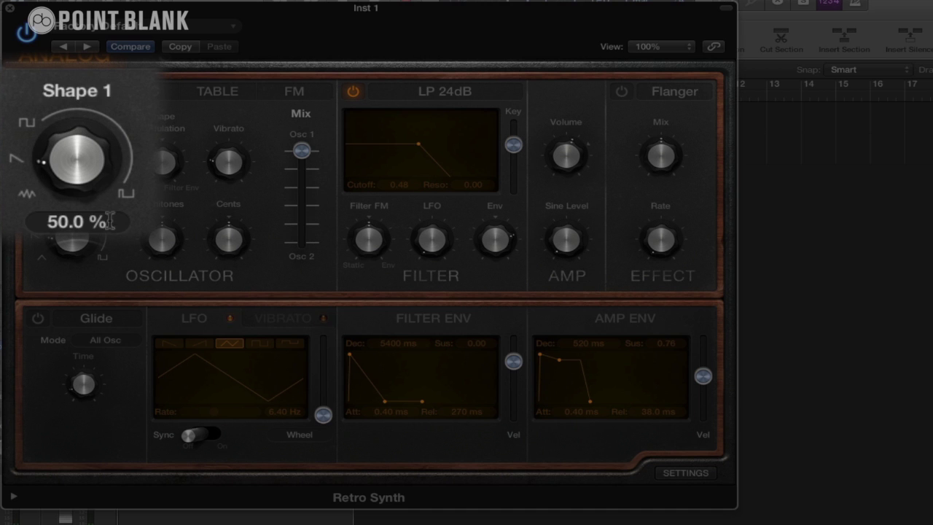
pyautogui.click(69, 155)
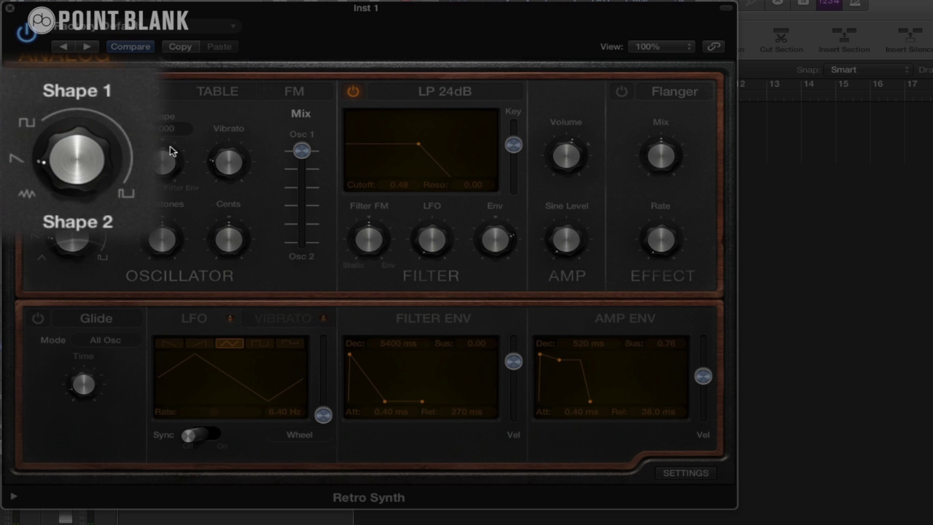
pyautogui.moveTo(161, 159); pyautogui.dragTo(167, 111)
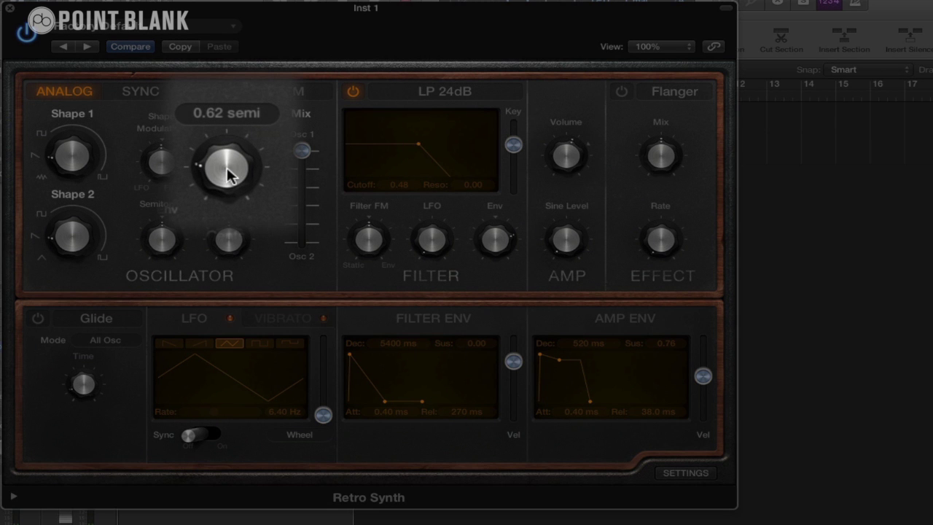
# Step: Switch the modulator to Vibrato, turn its amount fully down, and sweep the oscillator vibrato depth
pyautogui.moveTo(228, 174); pyautogui.dragTo(241, 140)
pyautogui.click(286, 321)
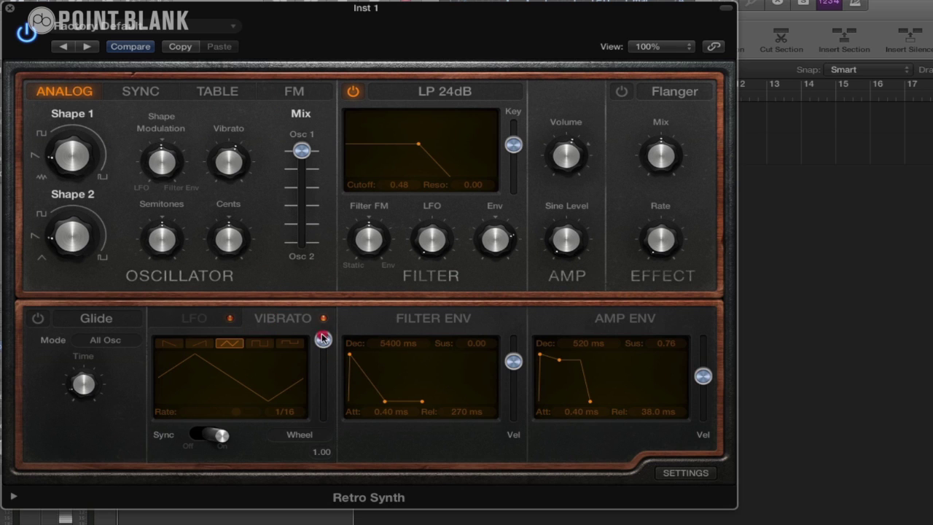
pyautogui.moveTo(323, 344); pyautogui.dragTo(332, 436)
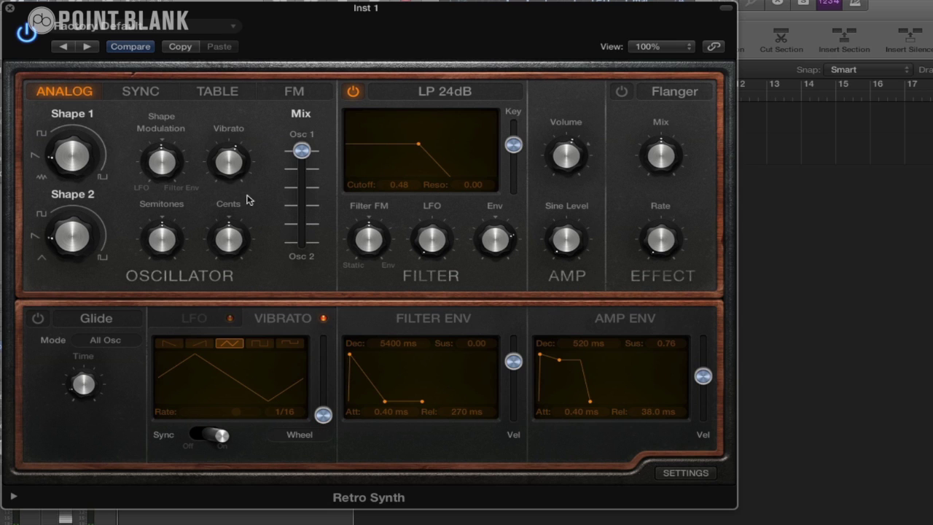
pyautogui.moveTo(240, 179); pyautogui.dragTo(235, 253)
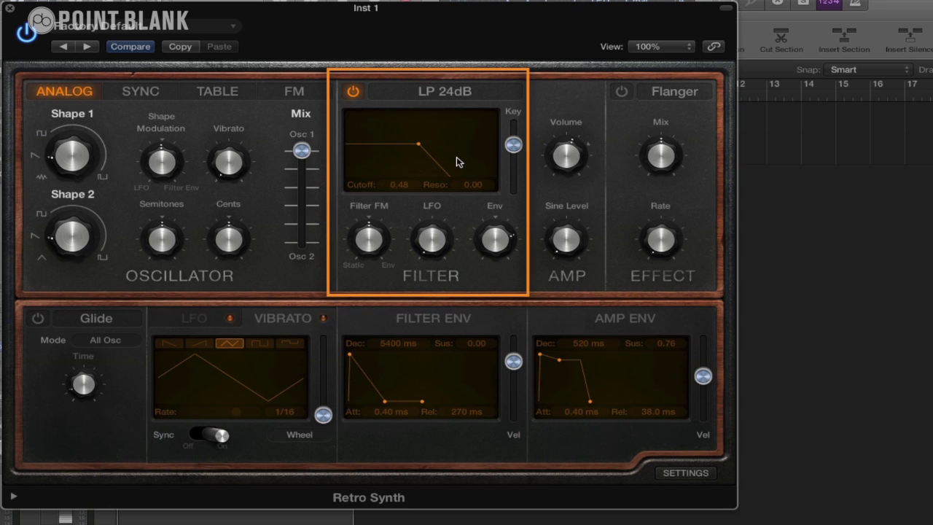
# Step: Open the filter type list, then drag the filter point to cutoff 0.46 and resonance 0.38
pyautogui.click(453, 95)
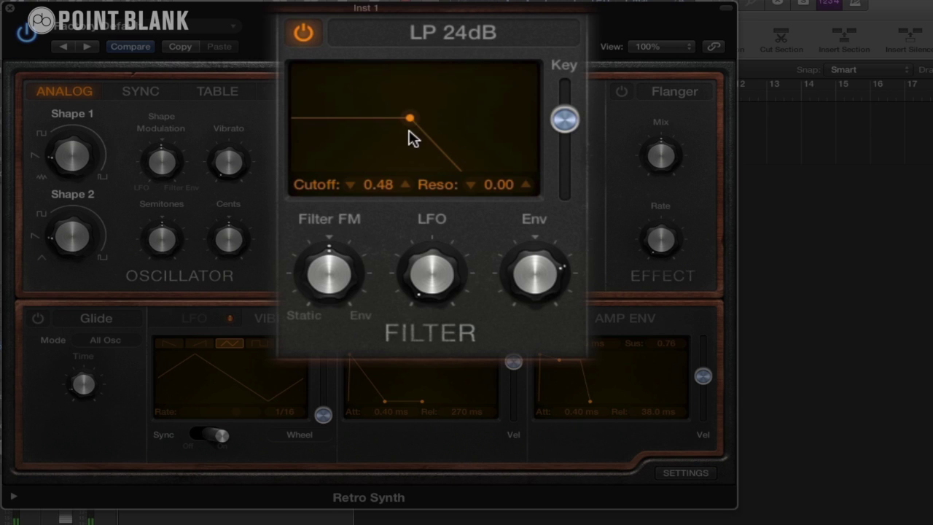
pyautogui.moveTo(410, 124); pyautogui.dragTo(430, 119)
pyautogui.moveTo(384, 187)
pyautogui.mouseDown()
pyautogui.moveTo(384, 166)
pyautogui.moveTo(379, 213)
pyautogui.moveTo(381, 194)
pyautogui.mouseUp()
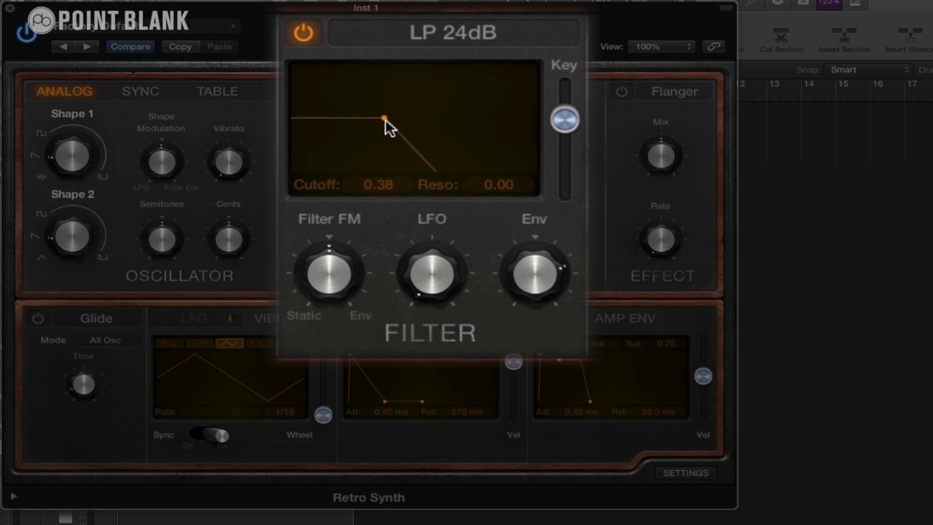
pyautogui.moveTo(384, 119); pyautogui.dragTo(402, 102)
# Step: Fine-tune the Filter Env amount to 0.08 and set the Filter Env decay to 5100 ms
pyautogui.moveTo(498, 253)
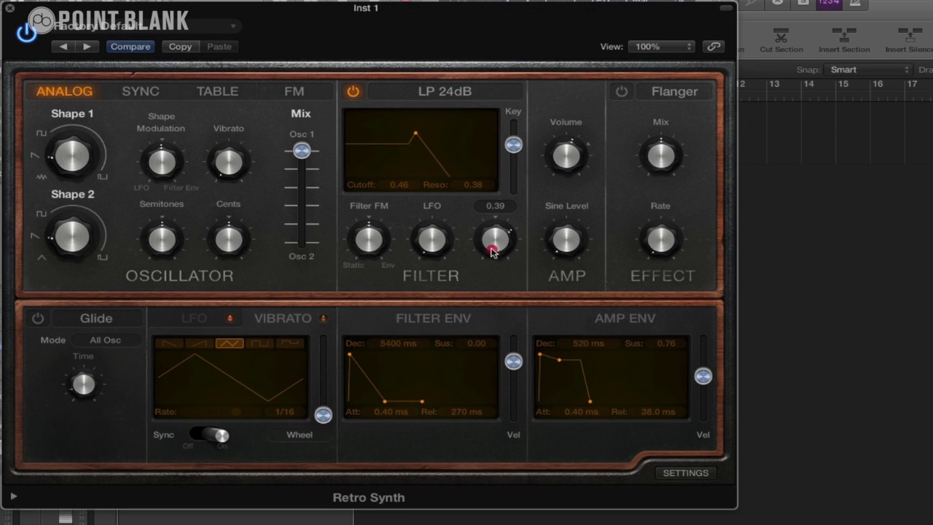
pyautogui.moveTo(489, 258)
pyautogui.mouseDown()
pyautogui.moveTo(488, 272)
pyautogui.moveTo(491, 262)
pyautogui.mouseUp()
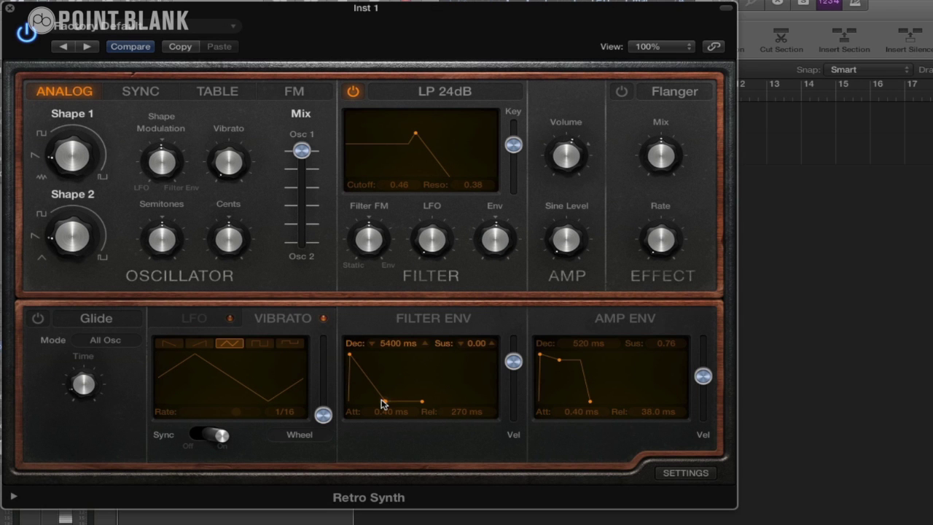
pyautogui.moveTo(489, 248)
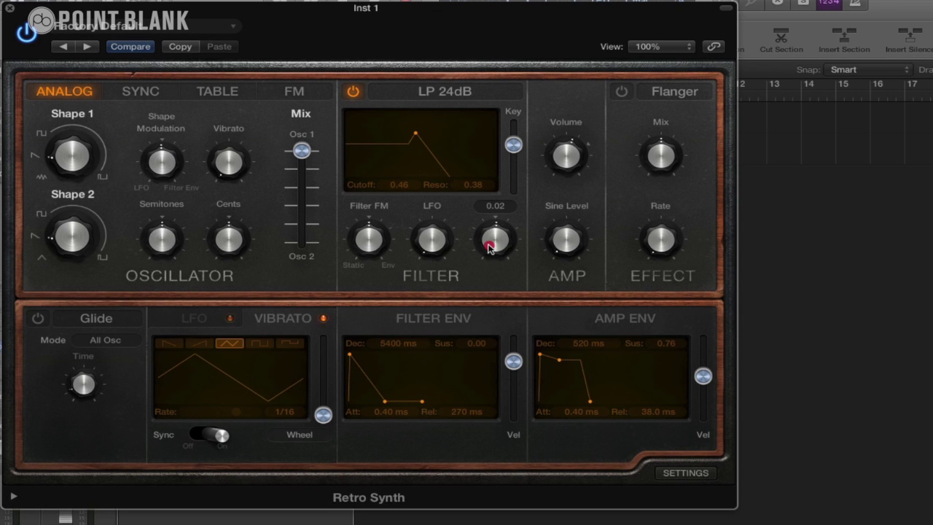
pyautogui.moveTo(489, 248); pyautogui.dragTo(493, 232)
pyautogui.moveTo(384, 400); pyautogui.dragTo(363, 414)
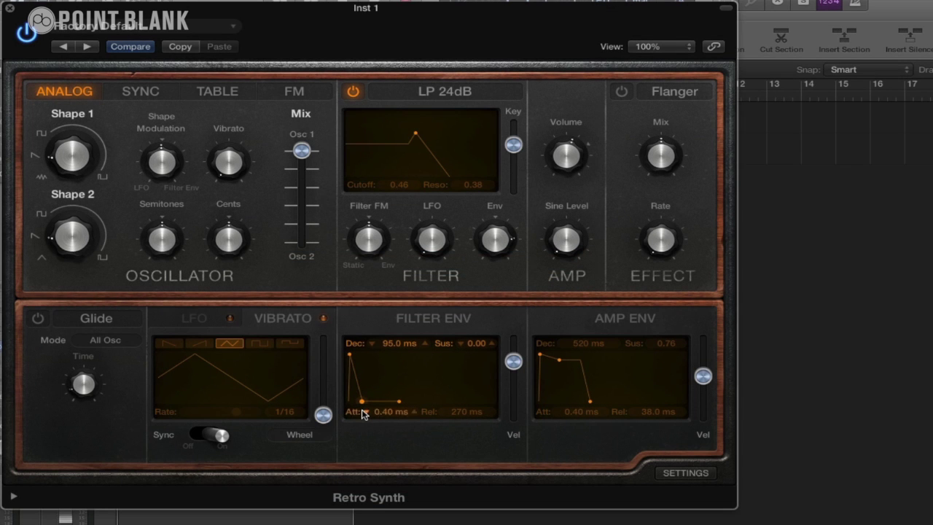
pyautogui.moveTo(481, 244)
pyautogui.mouseDown()
pyautogui.moveTo(484, 311)
pyautogui.moveTo(481, 301)
pyautogui.mouseUp()
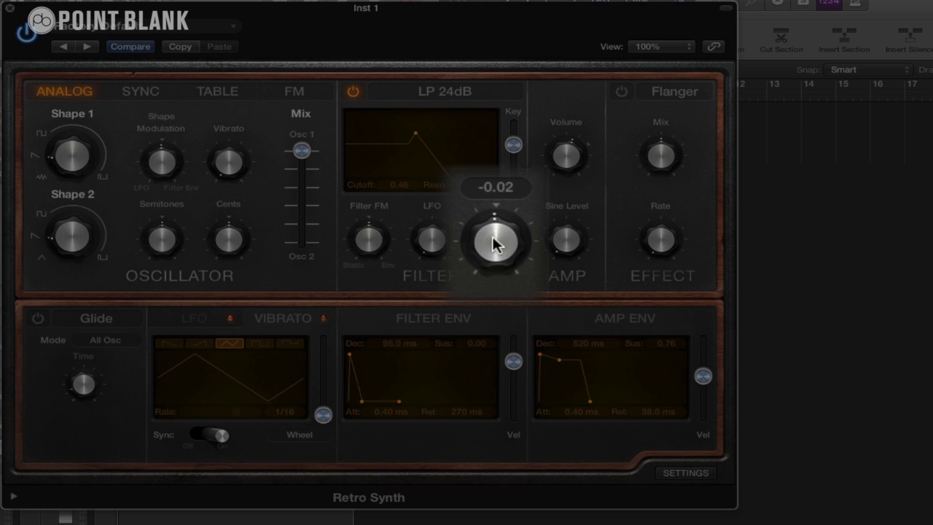
pyautogui.moveTo(491, 237)
pyautogui.mouseDown()
pyautogui.moveTo(477, 320)
pyautogui.moveTo(489, 239)
pyautogui.mouseUp()
pyautogui.moveTo(361, 401); pyautogui.dragTo(384, 399)
# Step: Show the LFO panel, raise the Filter LFO amount, and choose the falling sawtooth waveform
pyautogui.moveTo(446, 246)
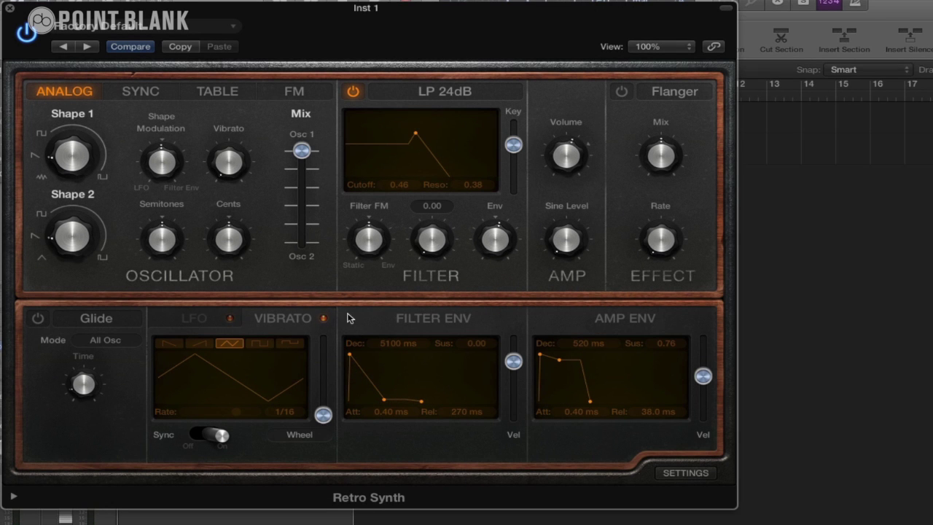
pyautogui.click(200, 321)
pyautogui.moveTo(432, 251)
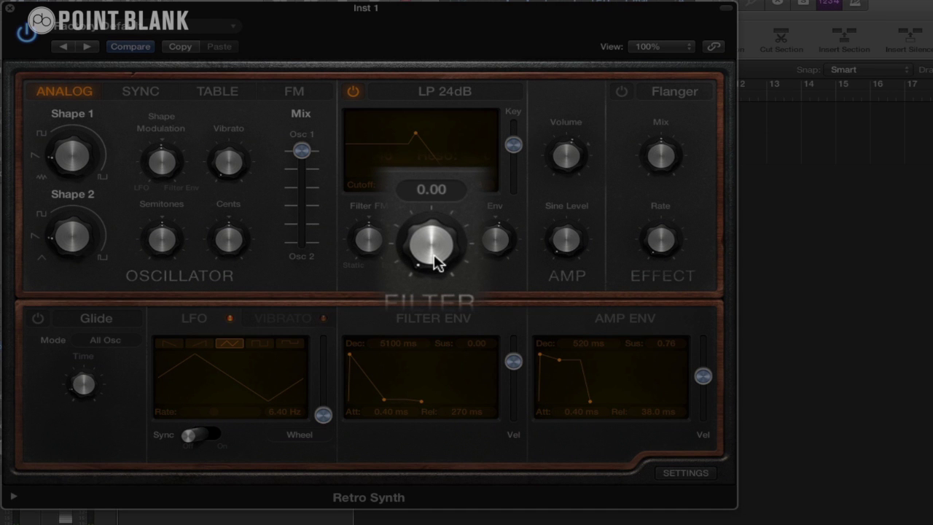
pyautogui.moveTo(434, 259); pyautogui.dragTo(433, 158)
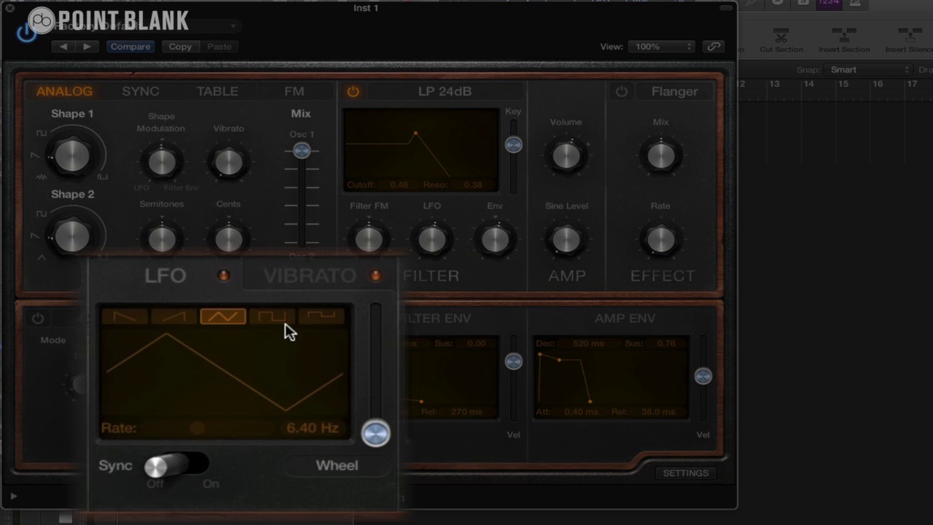
pyautogui.click(265, 329)
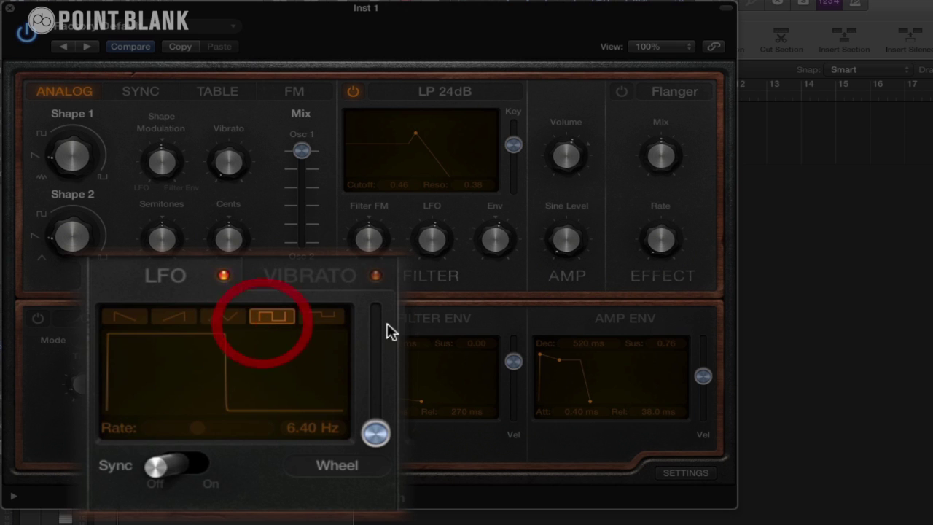
pyautogui.click(182, 324)
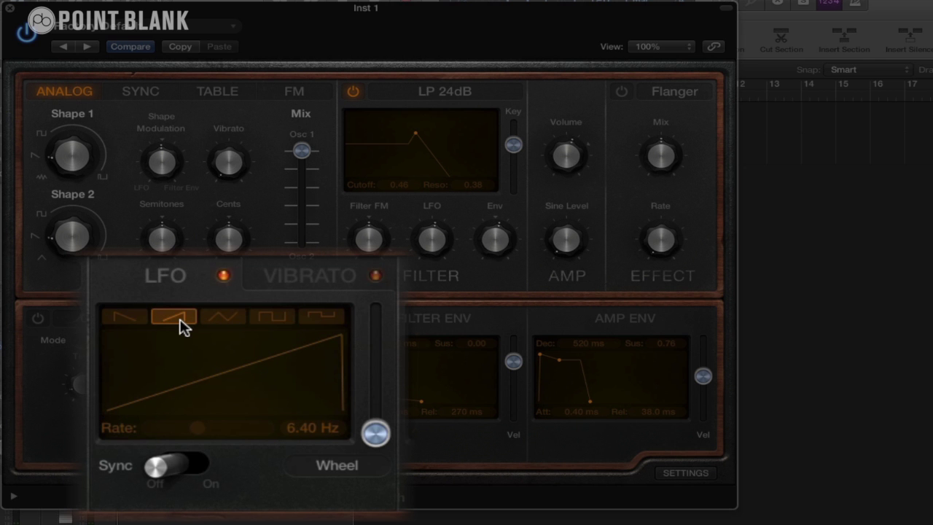
pyautogui.click(114, 317)
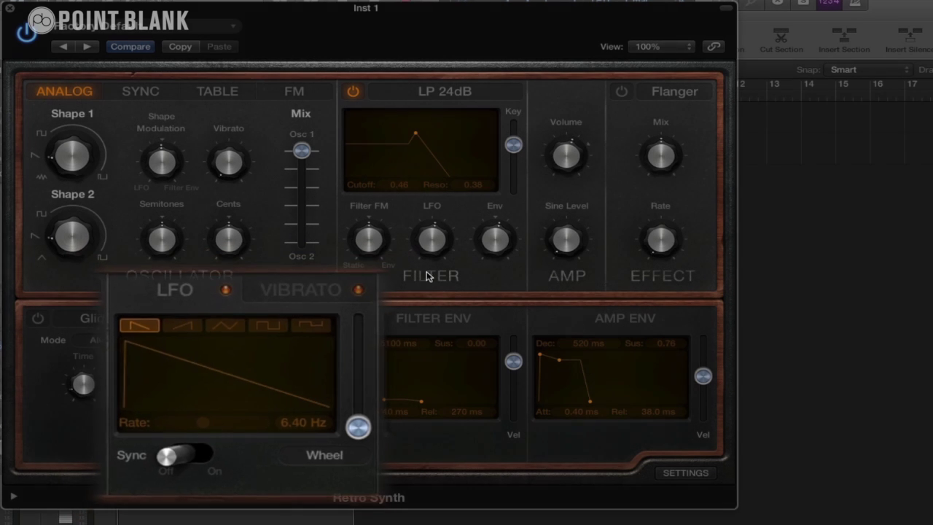
# Step: Set the filter to cutoff 0.40 and resonance 0.21, and sync the LFO rate at 1/16
pyautogui.moveTo(412, 157)
pyautogui.mouseDown()
pyautogui.moveTo(348, 131)
pyautogui.moveTo(408, 144)
pyautogui.moveTo(398, 144)
pyautogui.mouseUp()
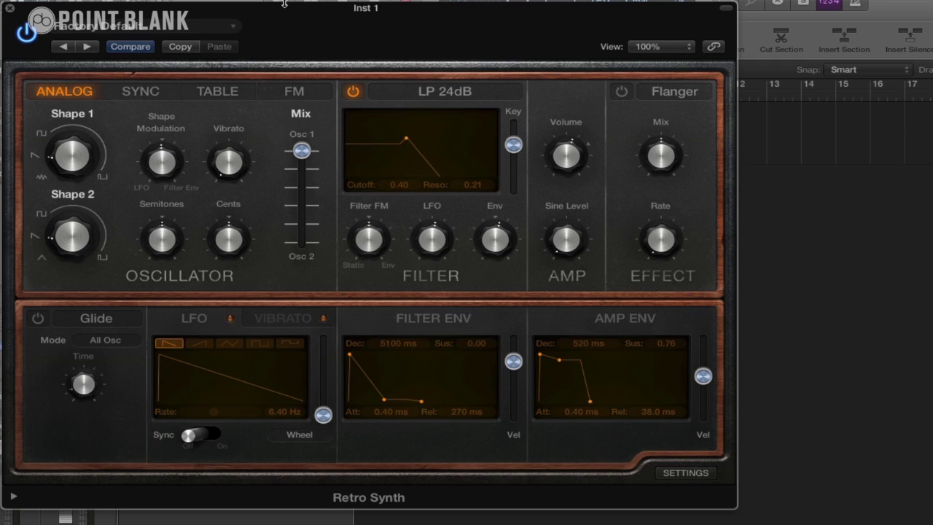
pyautogui.moveTo(284, 7); pyautogui.dragTo(349, 43)
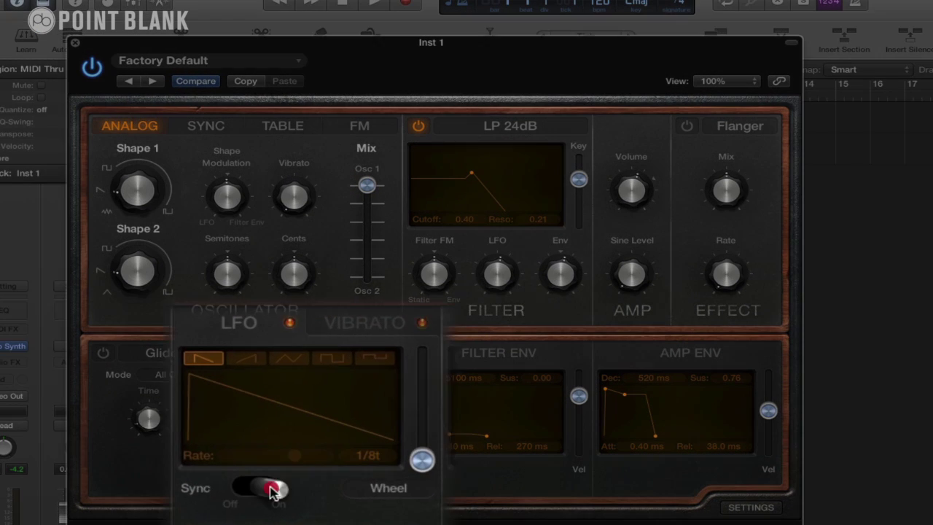
pyautogui.click(259, 469)
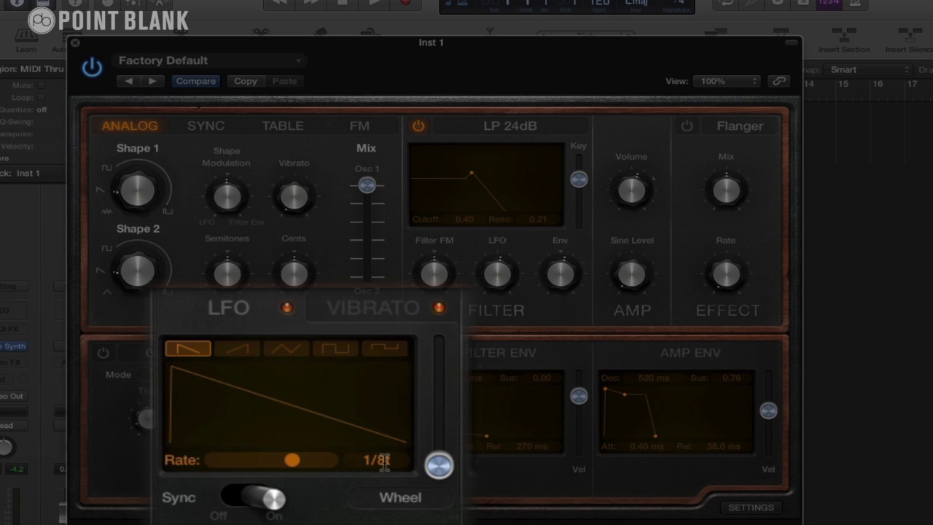
pyautogui.moveTo(272, 464); pyautogui.dragTo(298, 465)
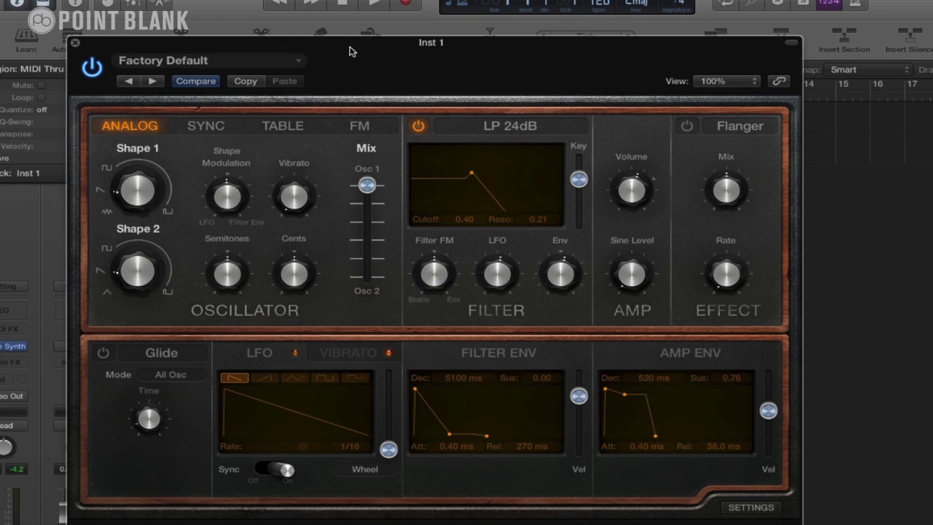
# Step: Reset the Filter LFO modulation amount to 0.00
pyautogui.moveTo(349, 51); pyautogui.dragTo(475, 92)
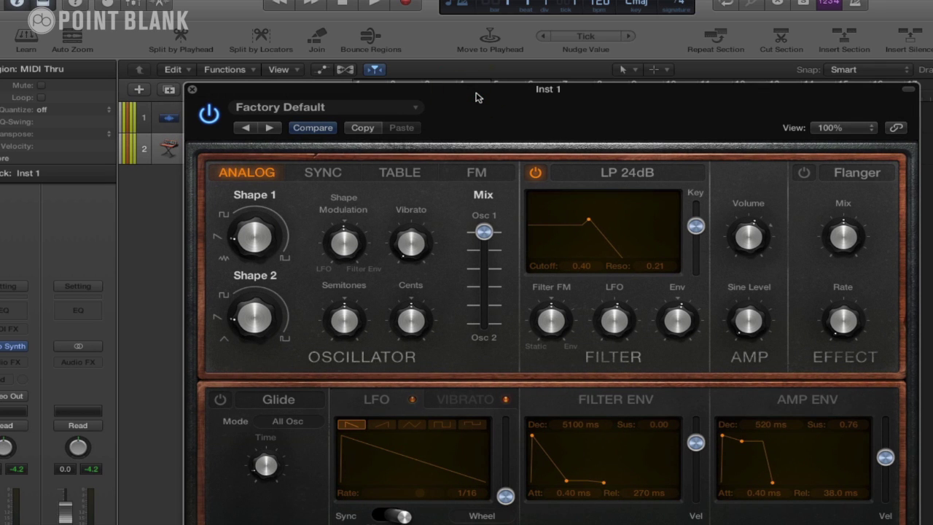
pyautogui.moveTo(635, 319)
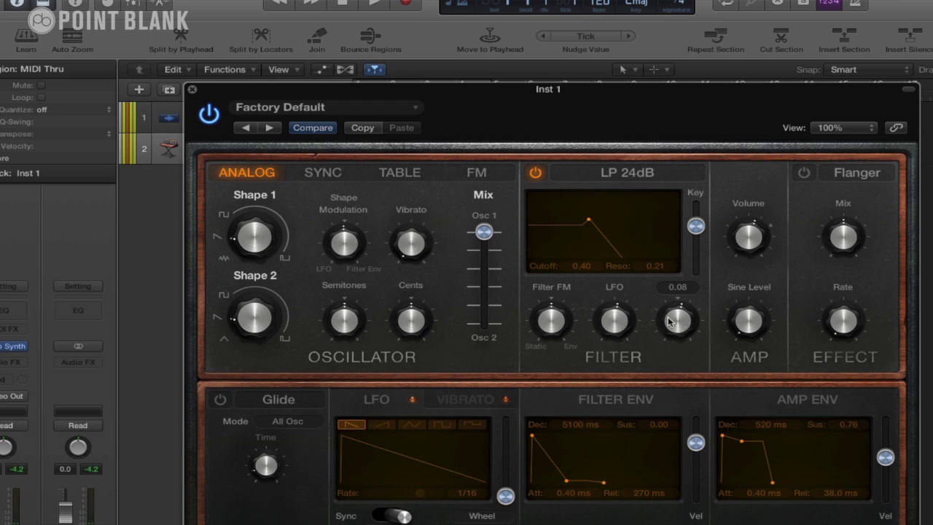
pyautogui.keyDown('alt'); pyautogui.click(616, 321); pyautogui.keyUp('alt')
pyautogui.click(609, 452)
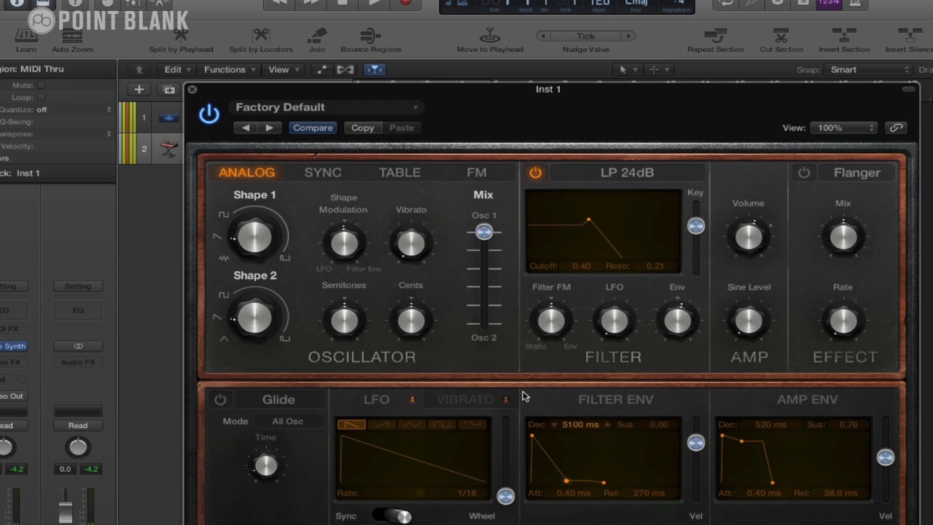
pyautogui.moveTo(430, 286)
# Step: Push the Osc Mix to Osc 2, try Shape 2 settings, then balance the mix between both oscillators
pyautogui.moveTo(281, 296)
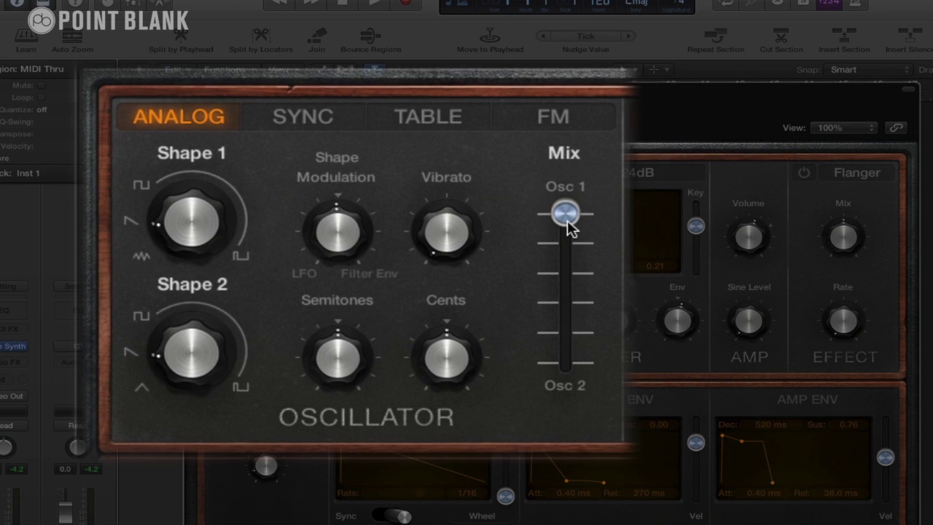
pyautogui.moveTo(566, 213); pyautogui.dragTo(574, 402)
pyautogui.moveTo(180, 356)
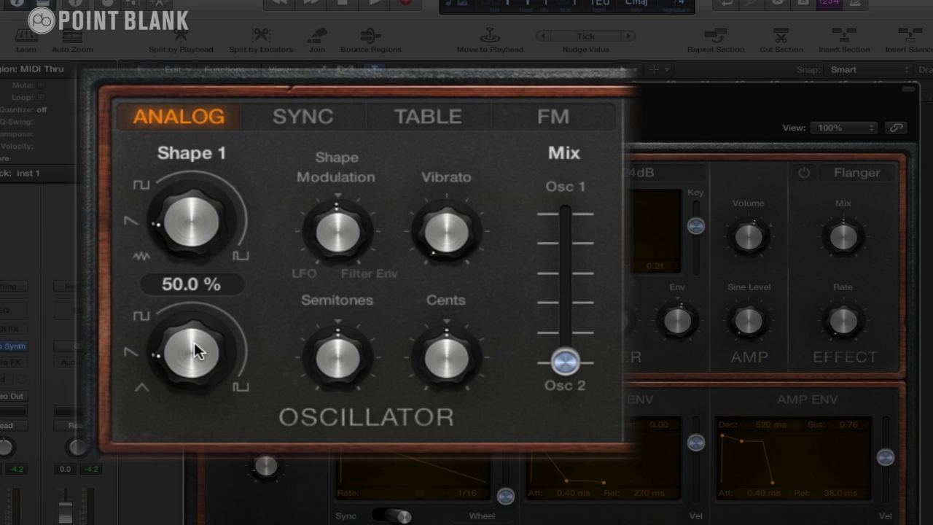
pyautogui.moveTo(195, 351)
pyautogui.mouseDown()
pyautogui.moveTo(193, 344)
pyautogui.moveTo(191, 380)
pyautogui.mouseUp()
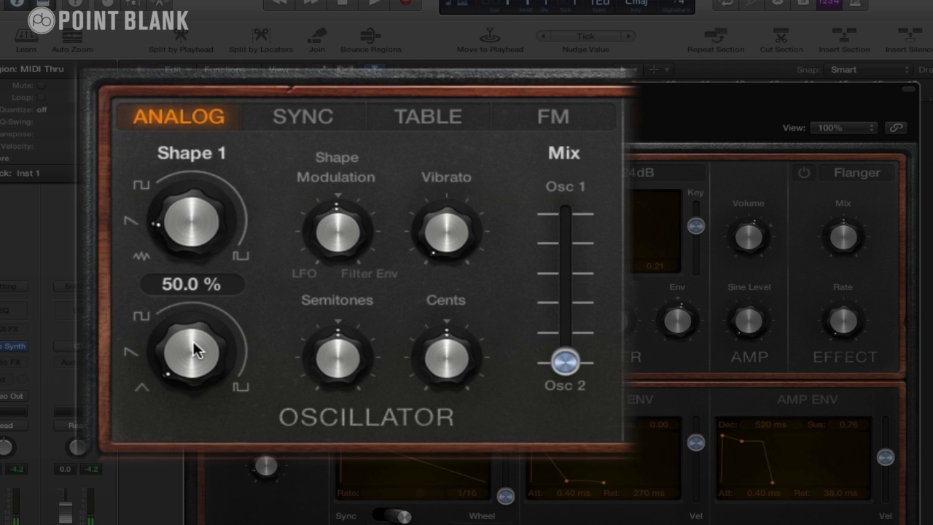
pyautogui.moveTo(196, 352)
pyautogui.mouseDown()
pyautogui.moveTo(200, 271)
pyautogui.moveTo(217, 233)
pyautogui.moveTo(222, 271)
pyautogui.moveTo(215, 243)
pyautogui.moveTo(202, 323)
pyautogui.mouseUp()
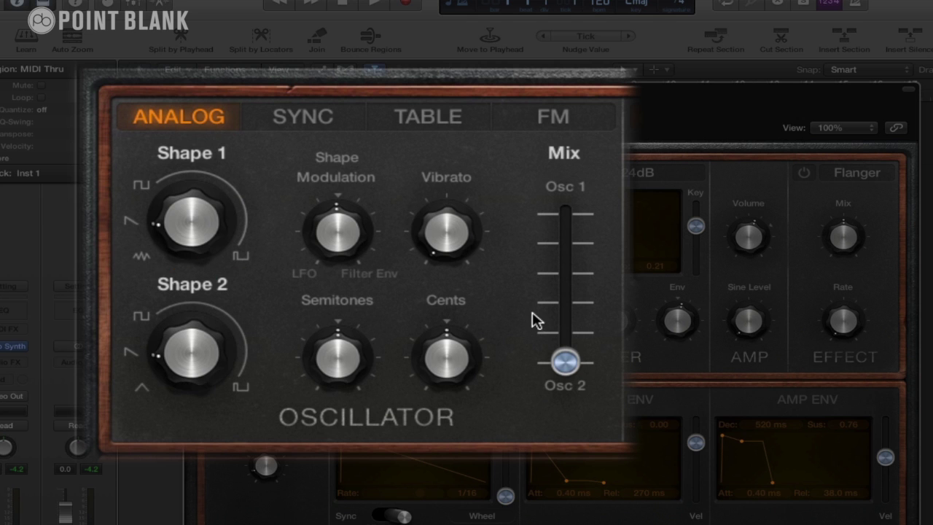
pyautogui.moveTo(565, 361); pyautogui.dragTo(566, 299)
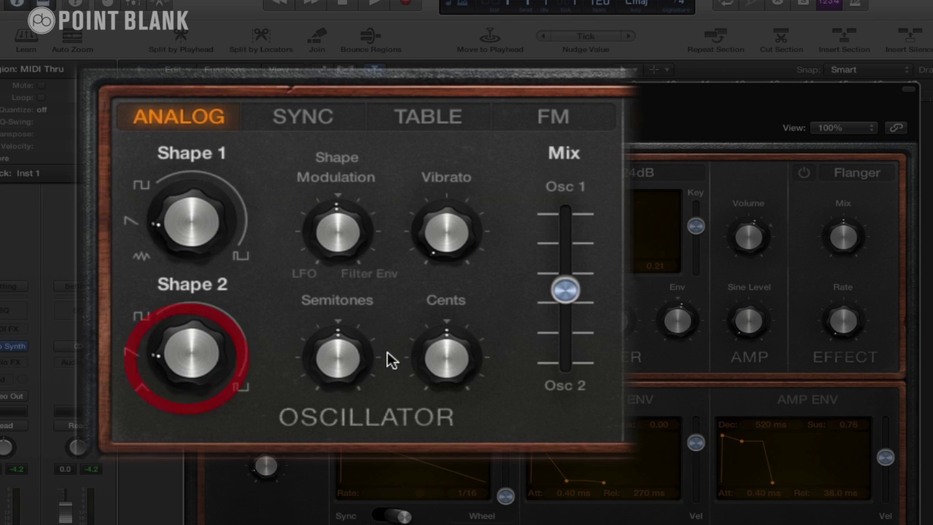
# Step: Tune oscillator 2 up 7 semitones and set the filter to cutoff 0.70, resonance 0.27
pyautogui.moveTo(347, 359)
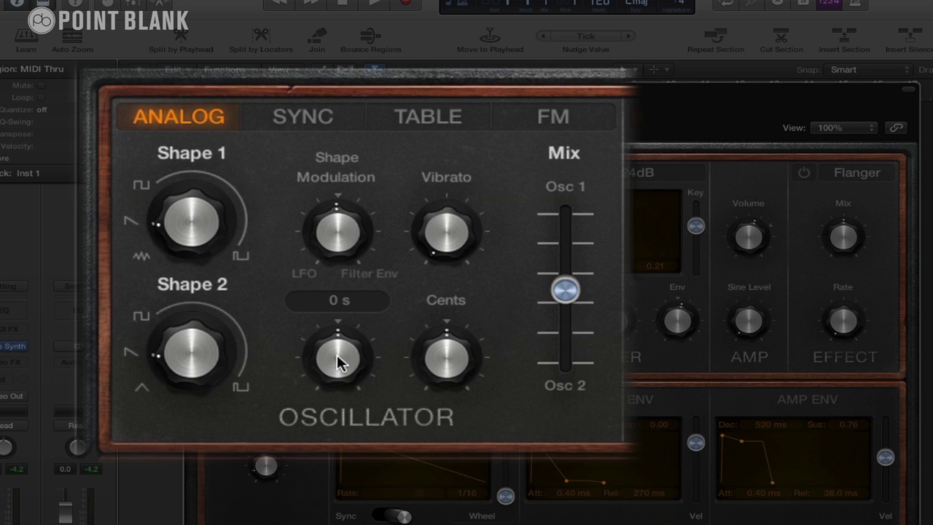
pyautogui.moveTo(340, 362); pyautogui.dragTo(345, 337)
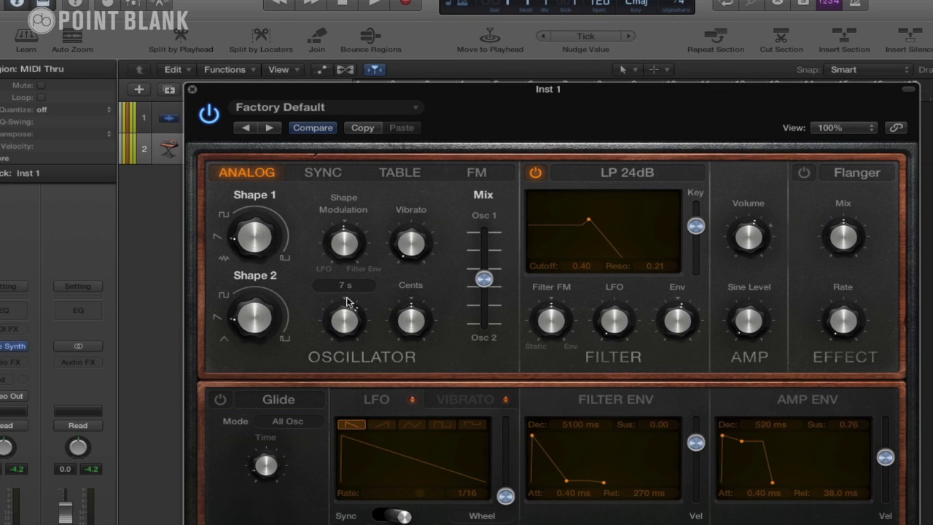
pyautogui.moveTo(589, 221); pyautogui.dragTo(632, 217)
pyautogui.click(417, 330)
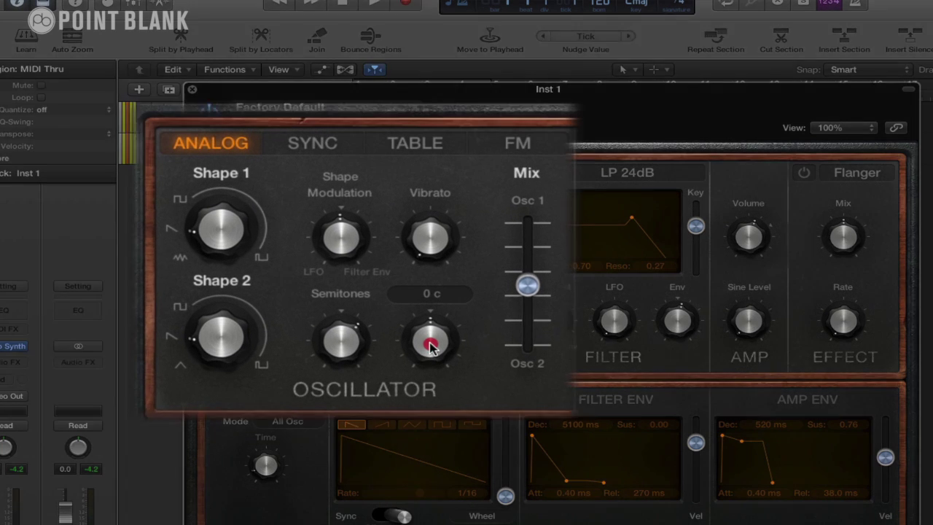
# Step: Detune oscillator 2 by 8 cents, set Shape 2 to 45.2 %, and add some vibrato depth
pyautogui.moveTo(412, 325); pyautogui.dragTo(410, 310)
pyautogui.moveTo(444, 336)
pyautogui.mouseDown()
pyautogui.moveTo(443, 344)
pyautogui.moveTo(441, 328)
pyautogui.mouseUp()
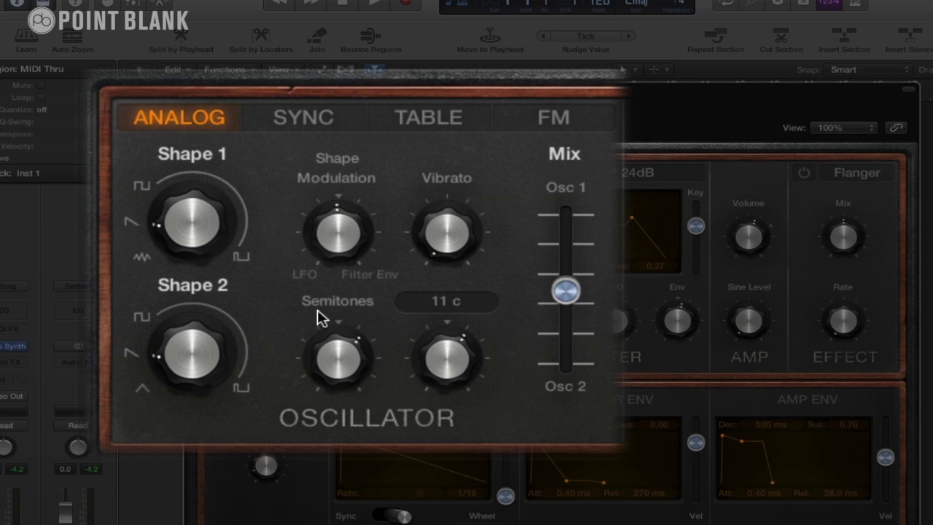
pyautogui.moveTo(191, 364); pyautogui.dragTo(198, 322)
pyautogui.moveTo(459, 229); pyautogui.dragTo(474, 325)
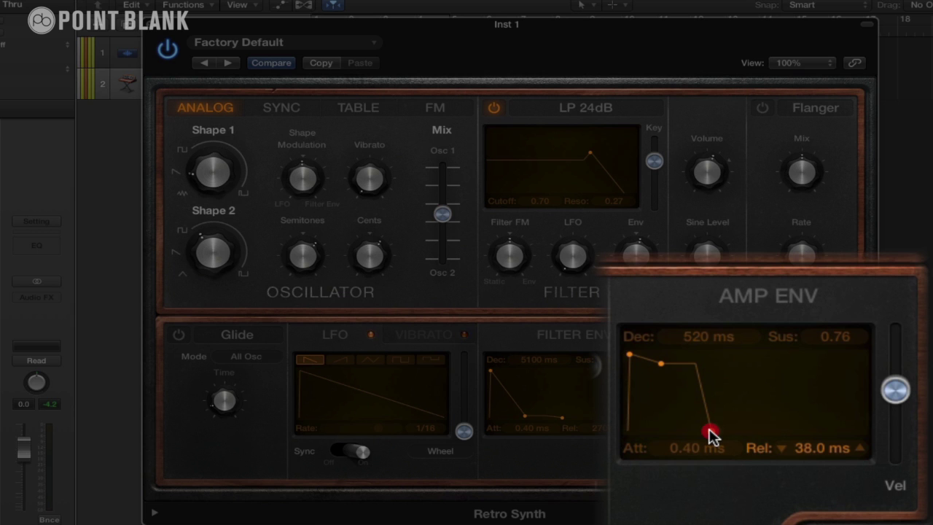
# Step: Shape the Amp Env with a 690 ms attack and a 2300 ms release
pyautogui.moveTo(708, 428); pyautogui.dragTo(725, 443)
pyautogui.click(632, 359)
pyautogui.moveTo(632, 359); pyautogui.dragTo(663, 358)
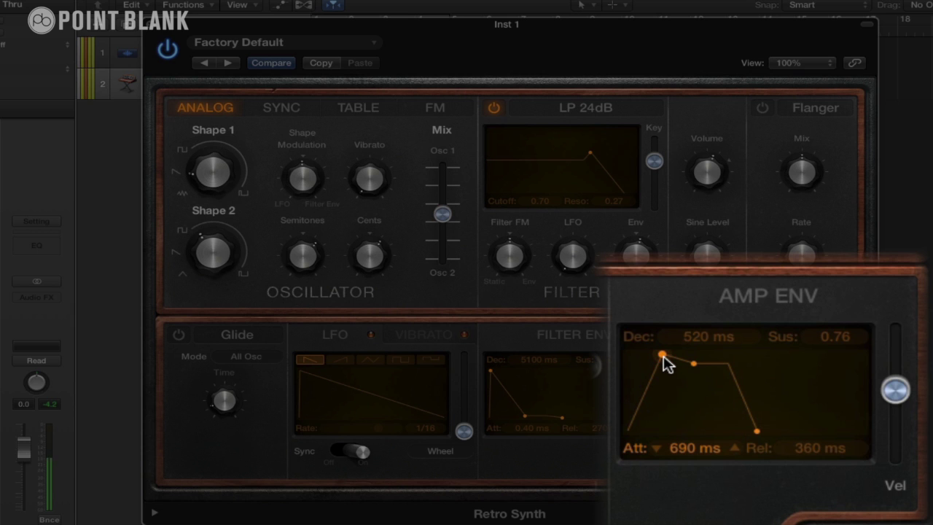
pyautogui.click(663, 360)
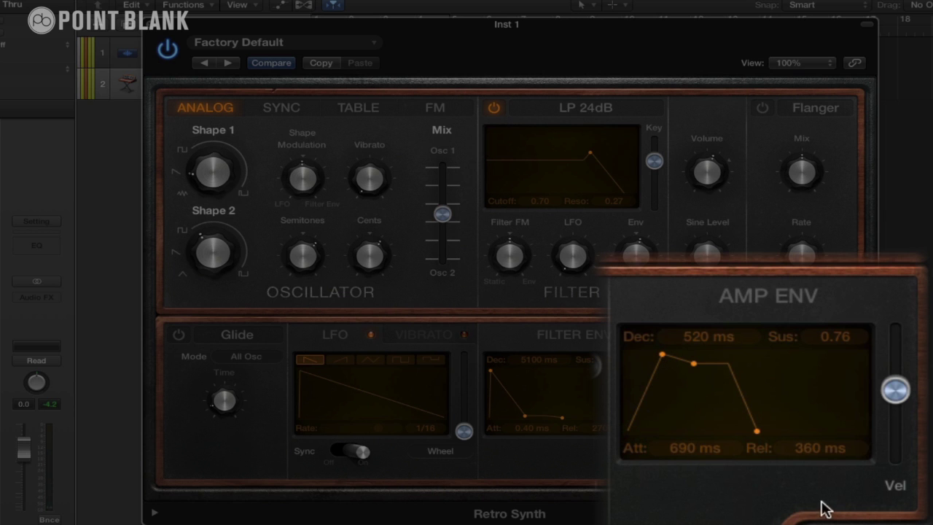
pyautogui.moveTo(757, 437); pyautogui.dragTo(765, 416)
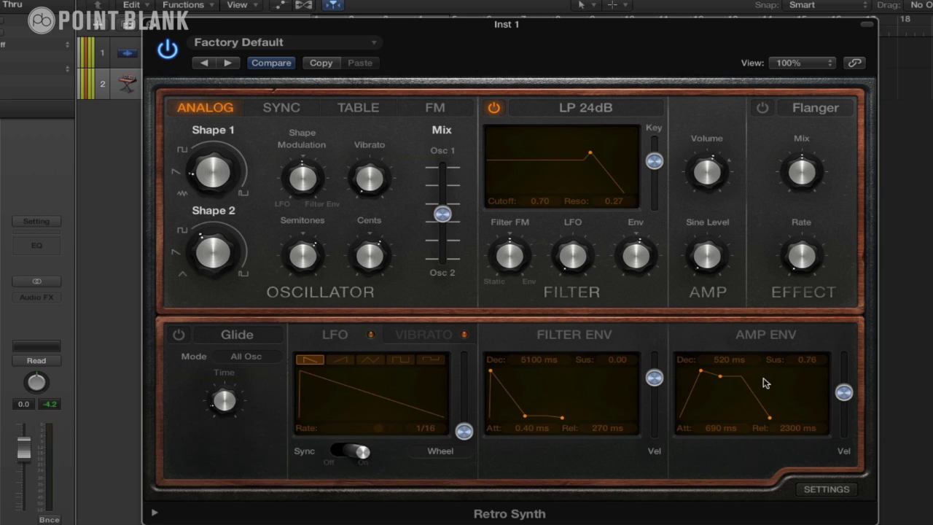
pyautogui.moveTo(760, 363)
# Step: Open the global settings and try 2 voices before returning the voice count to 16
pyautogui.click(828, 488)
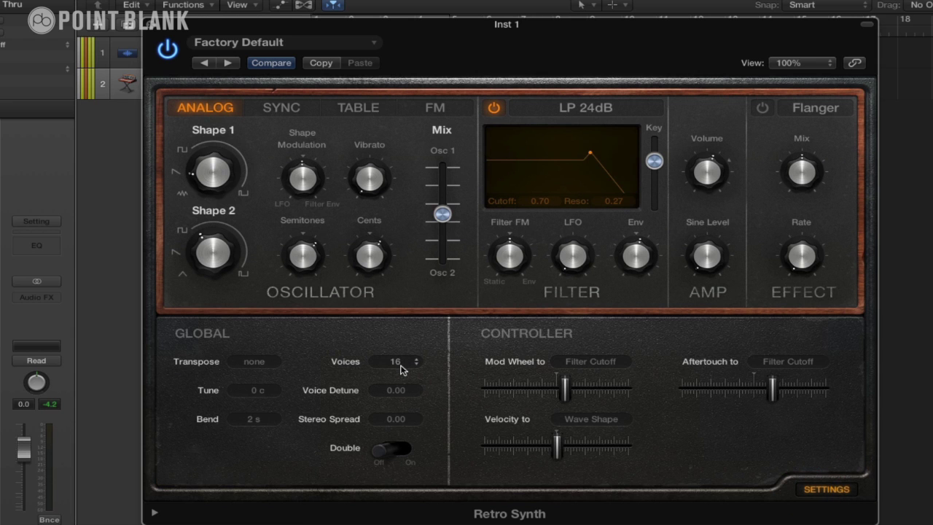
pyautogui.click(400, 366)
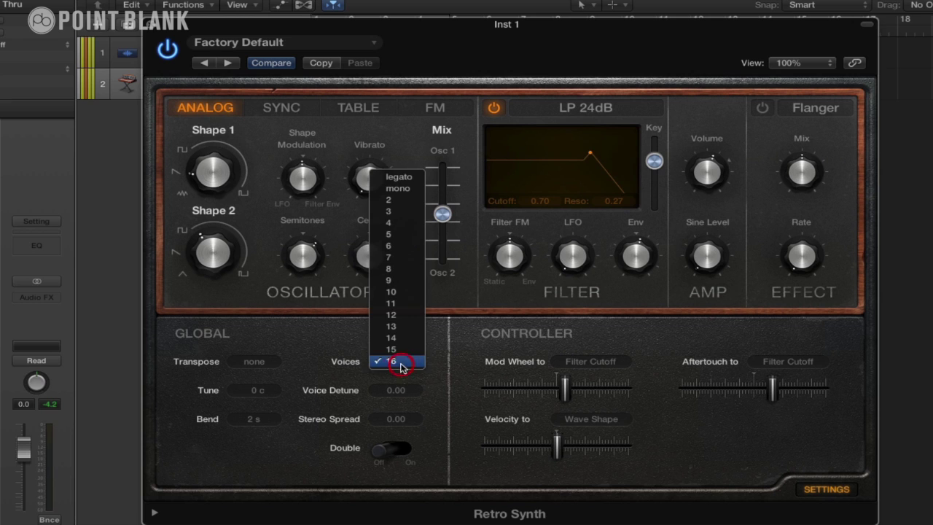
pyautogui.click(399, 204)
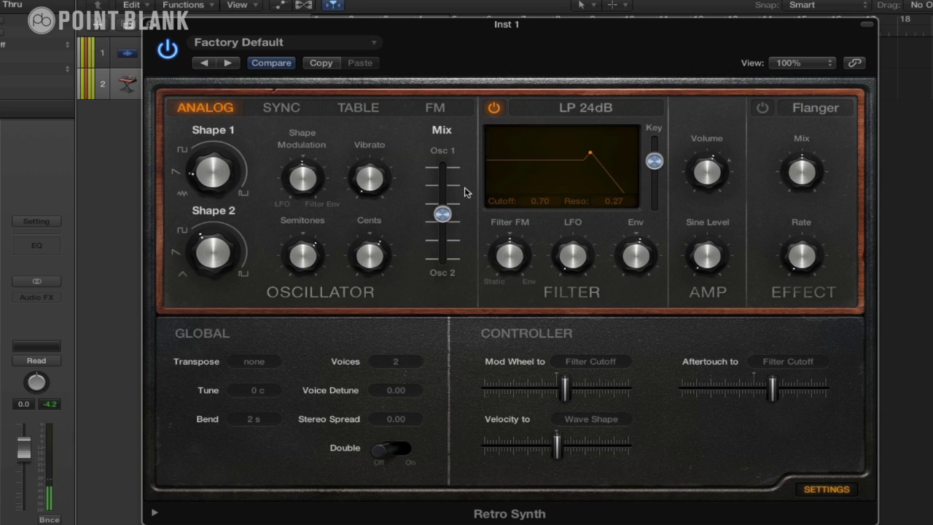
pyautogui.moveTo(457, 213)
pyautogui.click(409, 361)
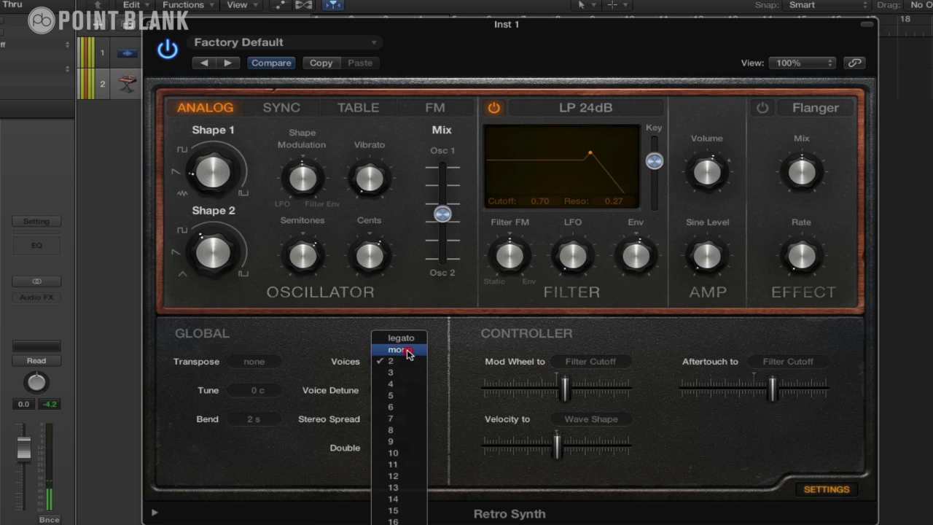
pyautogui.click(406, 511)
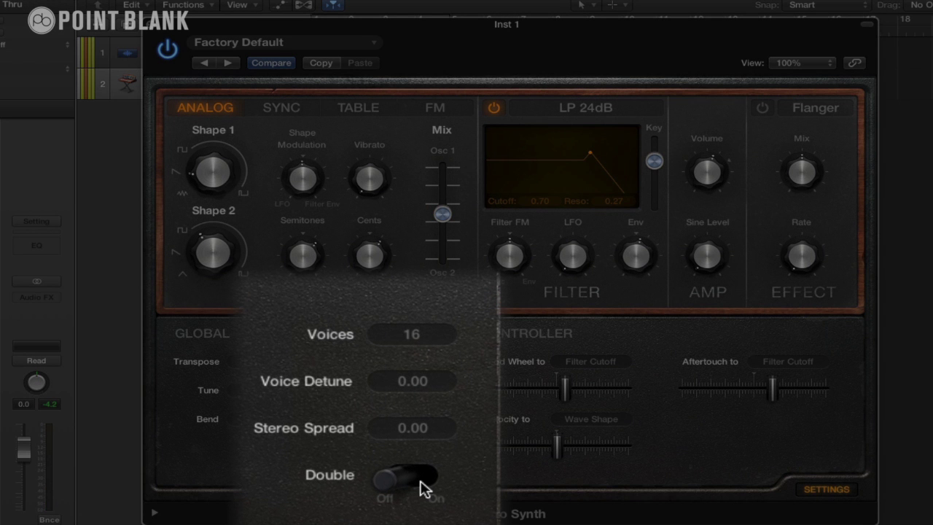
# Step: Switch Double on, set Voice Detune 0.33, Stereo Spread 1.00 and 4 voices, then lower resonance to 0.10
pyautogui.click(425, 454)
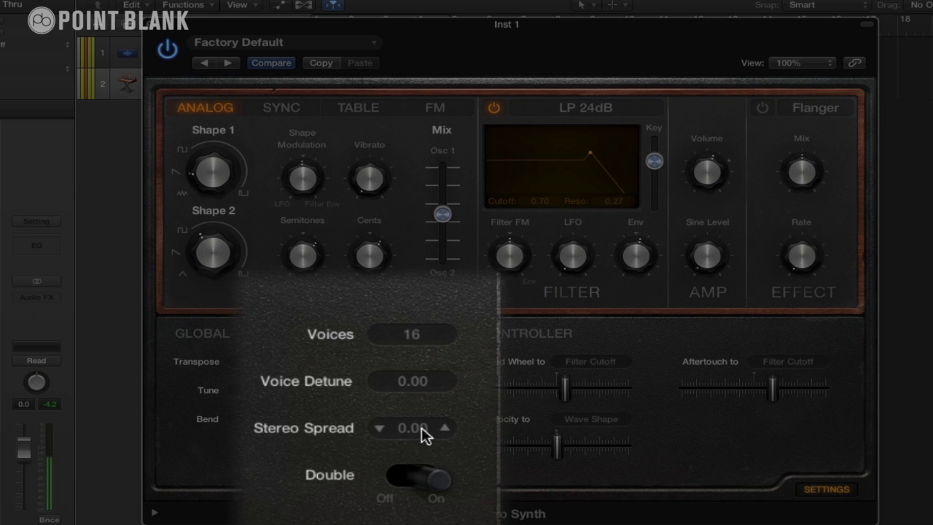
pyautogui.moveTo(420, 388); pyautogui.dragTo(412, 378)
pyautogui.moveTo(412, 429); pyautogui.dragTo(412, 398)
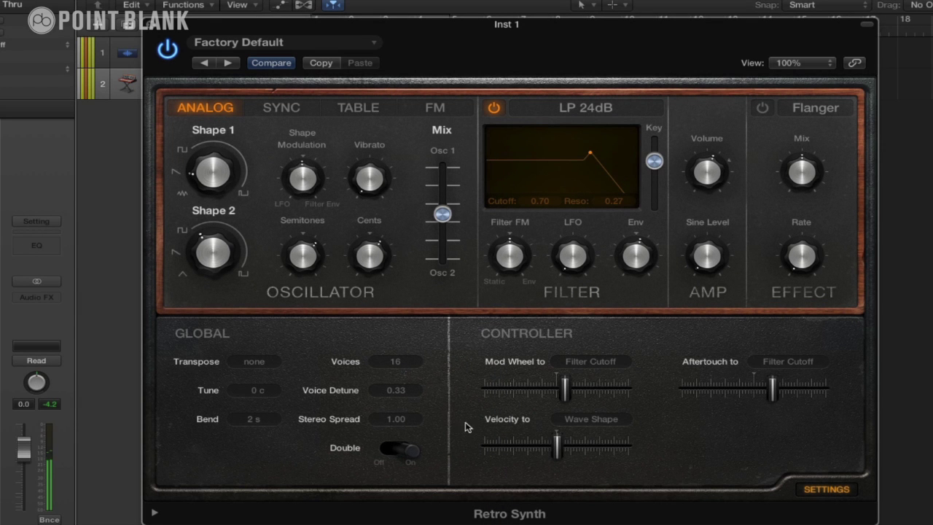
pyautogui.click(401, 362)
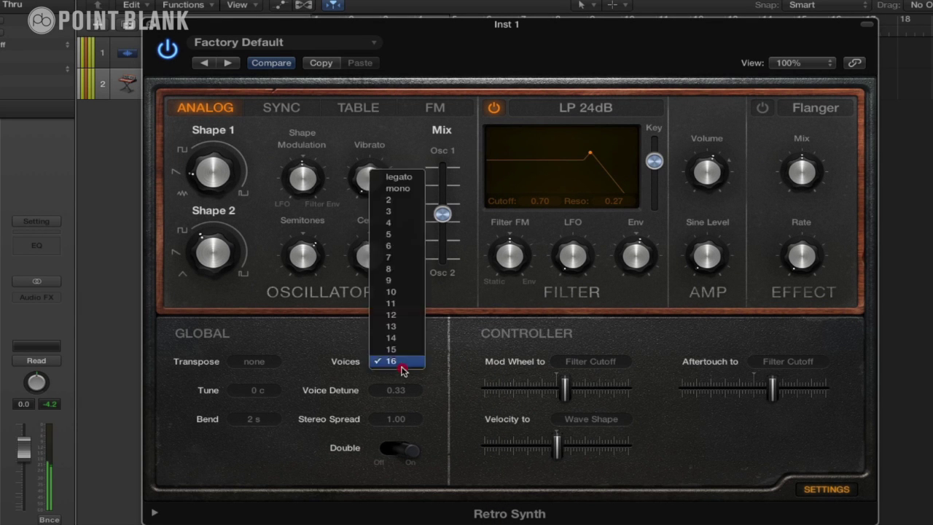
pyautogui.click(404, 226)
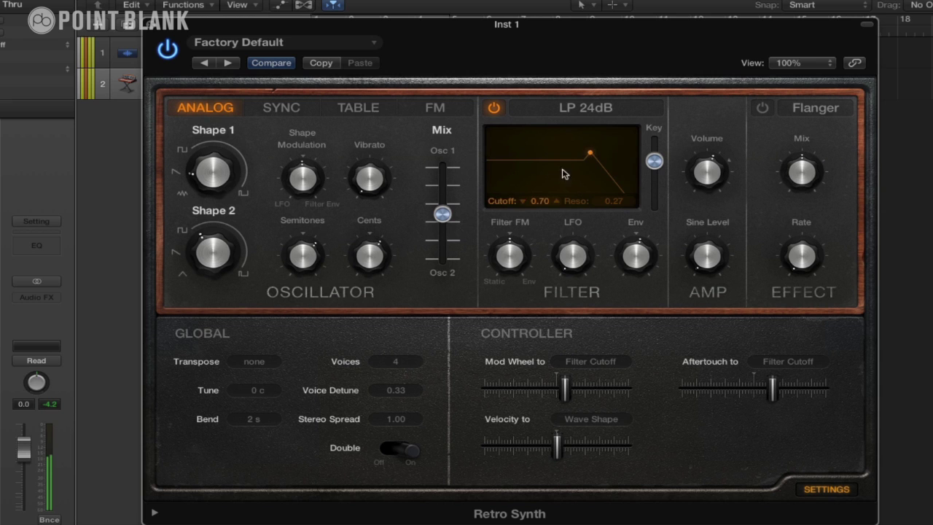
pyautogui.moveTo(587, 152)
pyautogui.mouseDown()
pyautogui.moveTo(546, 162)
pyautogui.moveTo(583, 162)
pyautogui.mouseUp()
# Step: Turn on Glide at 210 ms for all oscillators and shorten the amp envelope release to 540 ms
pyautogui.click(831, 489)
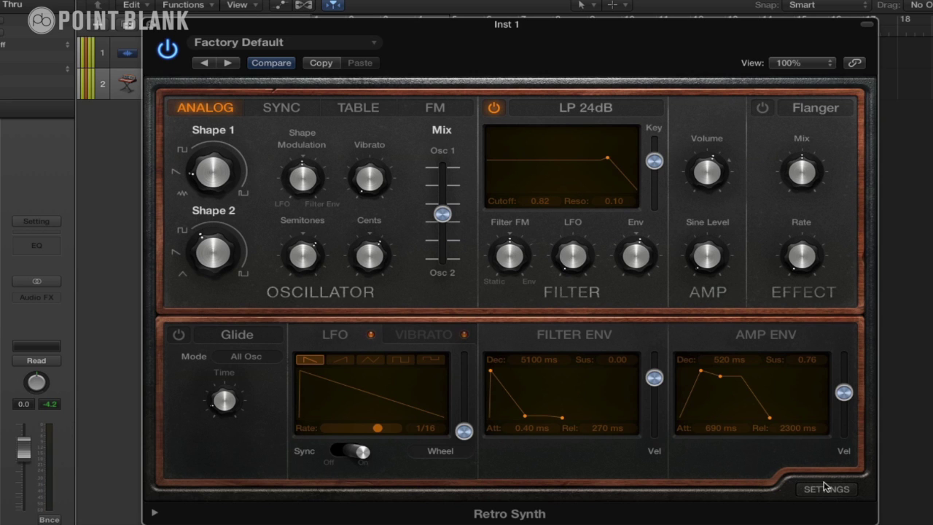
pyautogui.click(178, 336)
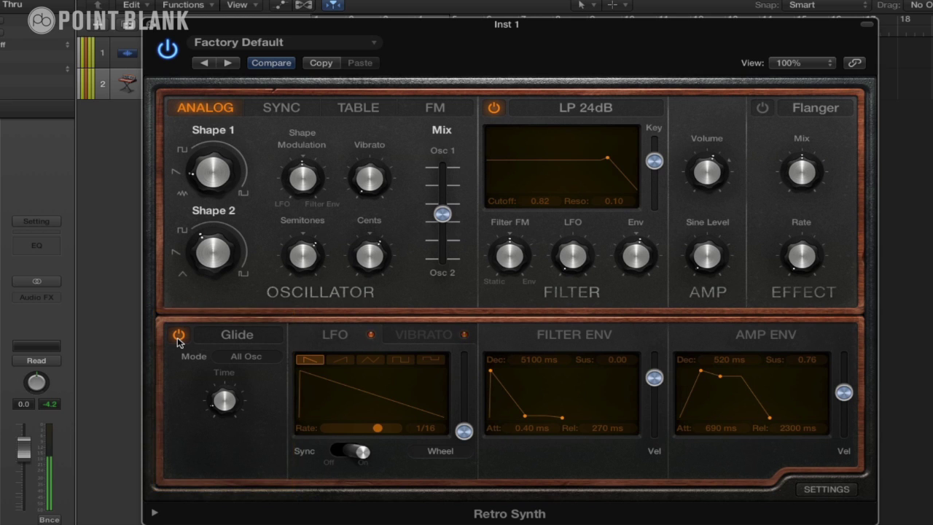
pyautogui.moveTo(228, 408); pyautogui.dragTo(223, 392)
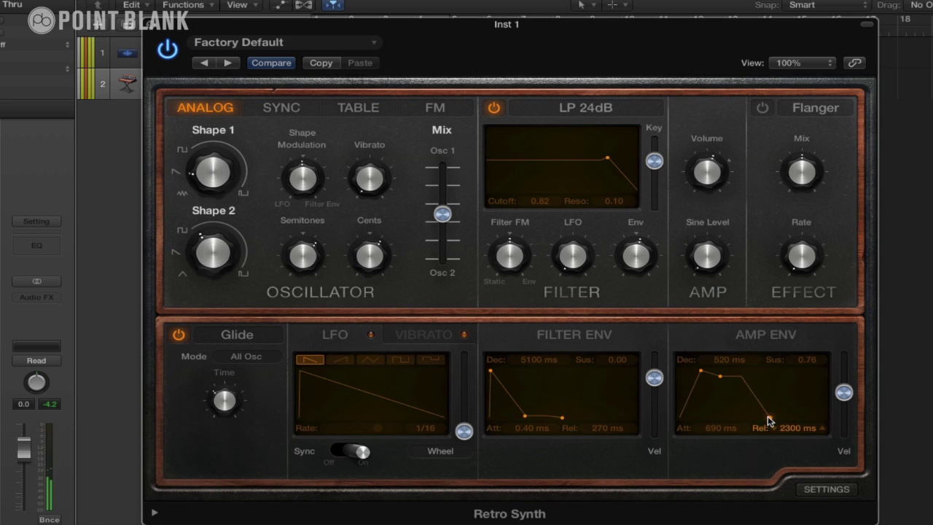
pyautogui.moveTo(767, 420); pyautogui.dragTo(760, 418)
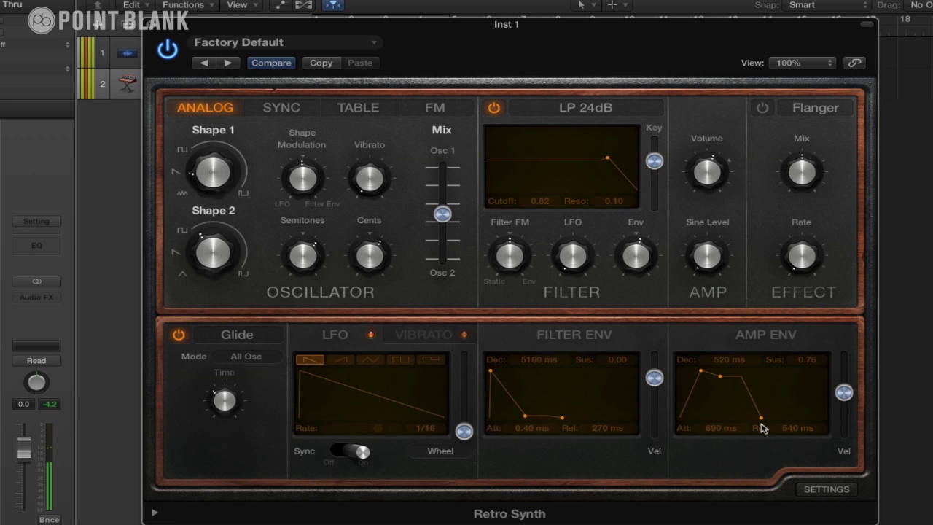
pyautogui.click(247, 356)
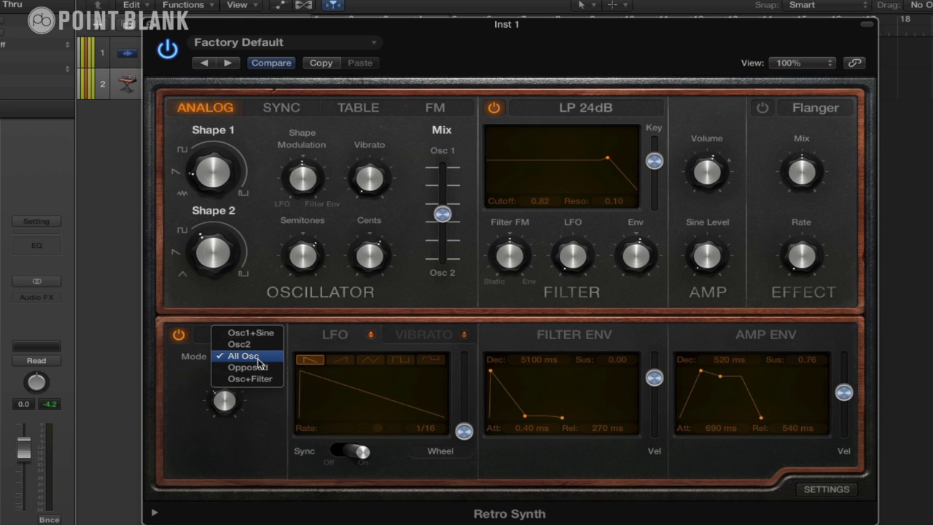
pyautogui.click(246, 449)
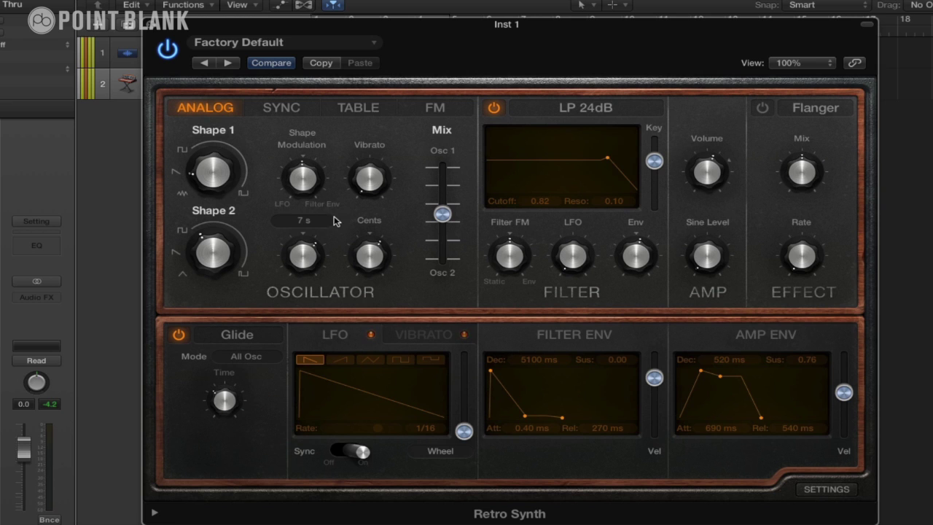
# Step: Raise the Sine Level and move the oscillator mix fully to Osc 1
pyautogui.moveTo(223, 172)
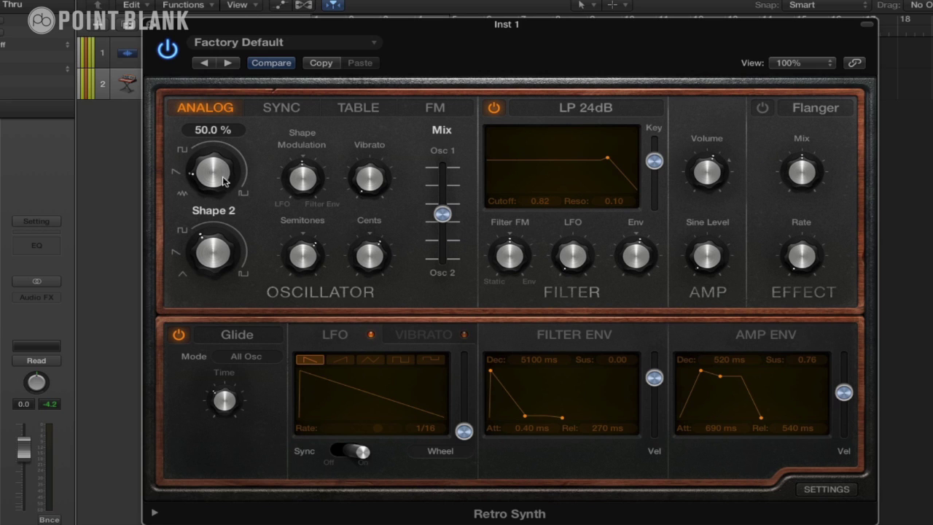
pyautogui.moveTo(684, 252)
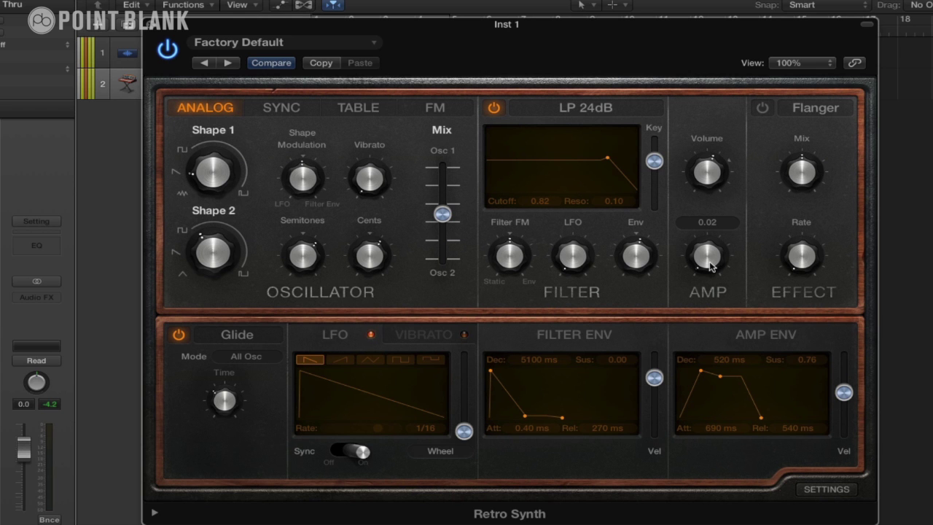
pyautogui.moveTo(710, 266); pyautogui.dragTo(726, 164)
pyautogui.moveTo(450, 219)
pyautogui.moveTo(451, 218); pyautogui.dragTo(451, 151)
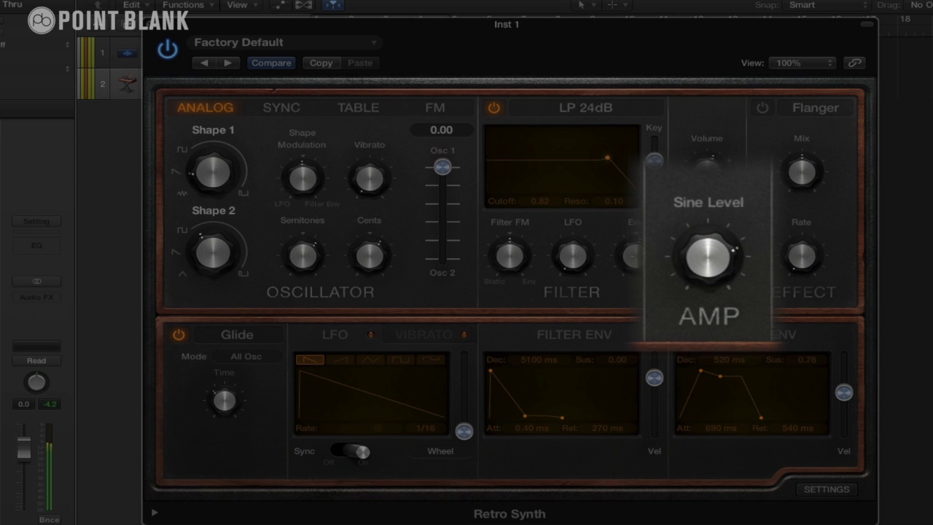
pyautogui.moveTo(700, 251); pyautogui.dragTo(717, 214)
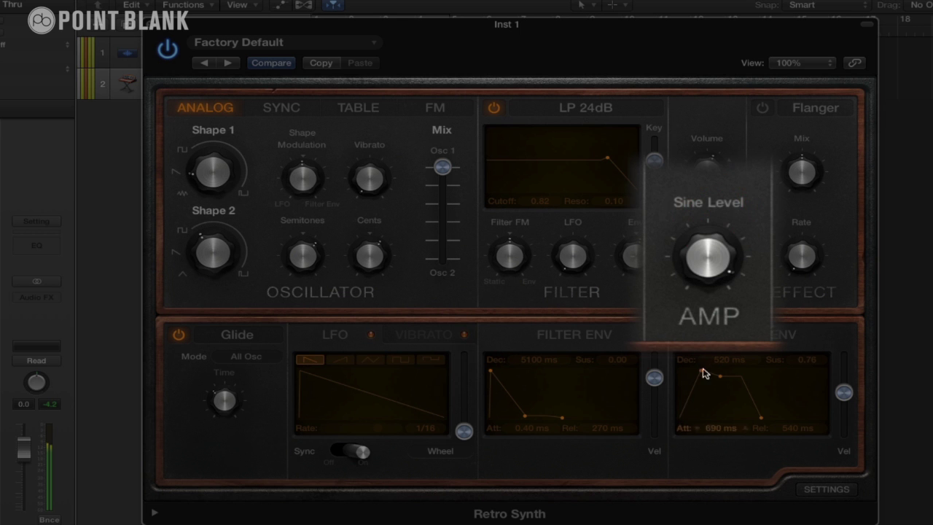
# Step: Set the amp attack to 0 ms, cutoff to 0.63, resonance to 0.08 and volume to -7.0 dB
pyautogui.moveTo(701, 373); pyautogui.dragTo(664, 373)
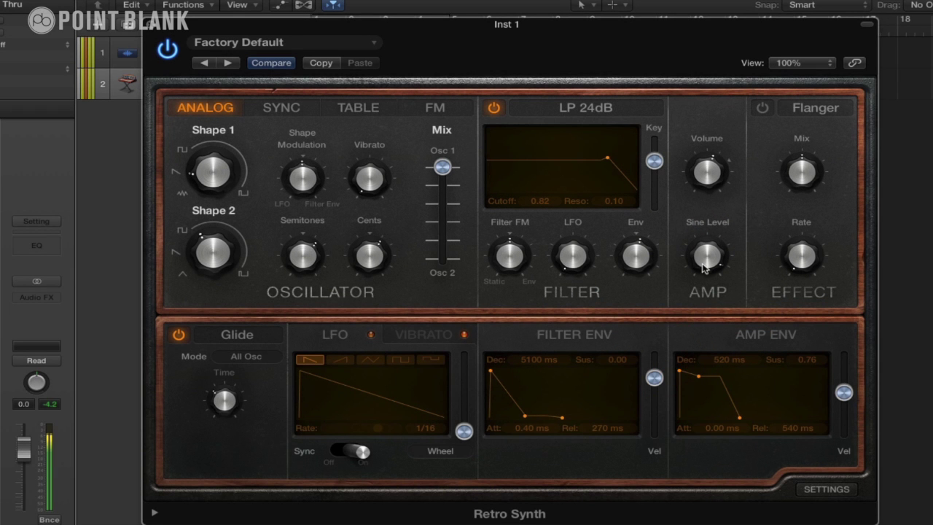
pyautogui.moveTo(701, 260)
pyautogui.mouseDown()
pyautogui.moveTo(714, 360)
pyautogui.moveTo(701, 265)
pyautogui.mouseUp()
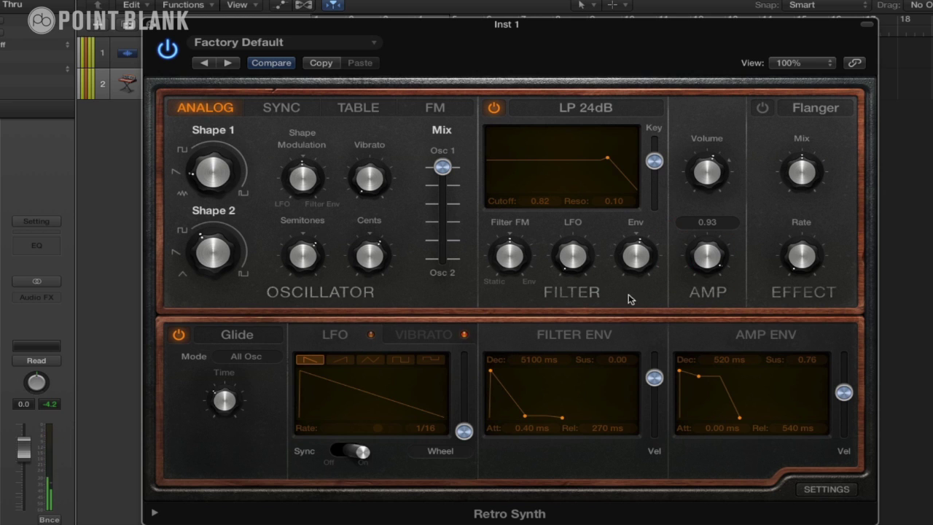
pyautogui.moveTo(606, 159); pyautogui.dragTo(580, 160)
pyautogui.moveTo(693, 174)
pyautogui.mouseDown()
pyautogui.moveTo(708, 254)
pyautogui.moveTo(689, 233)
pyautogui.moveTo(693, 186)
pyautogui.mouseUp()
# Step: Switch on the Flanger effect and raise its rate to just under 10 Hz
pyautogui.click(763, 110)
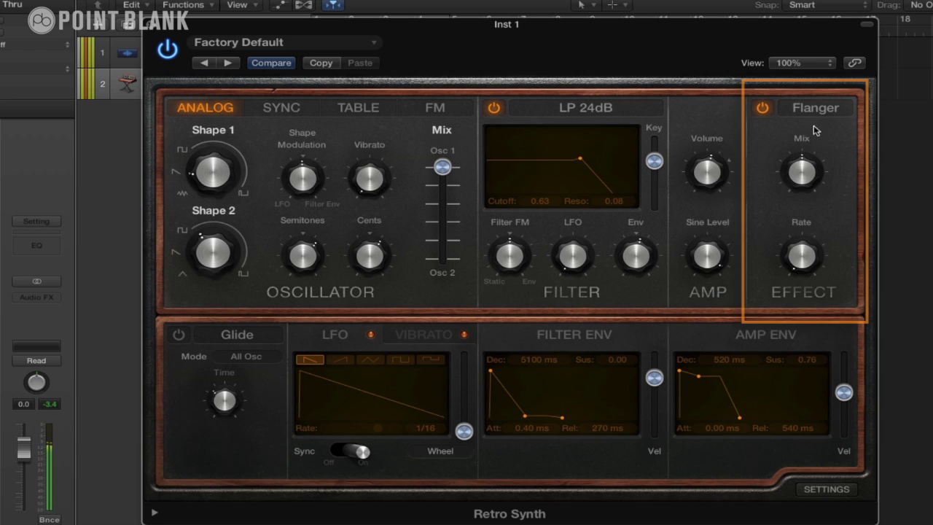
pyautogui.moveTo(802, 255); pyautogui.dragTo(823, 157)
pyautogui.click(805, 299)
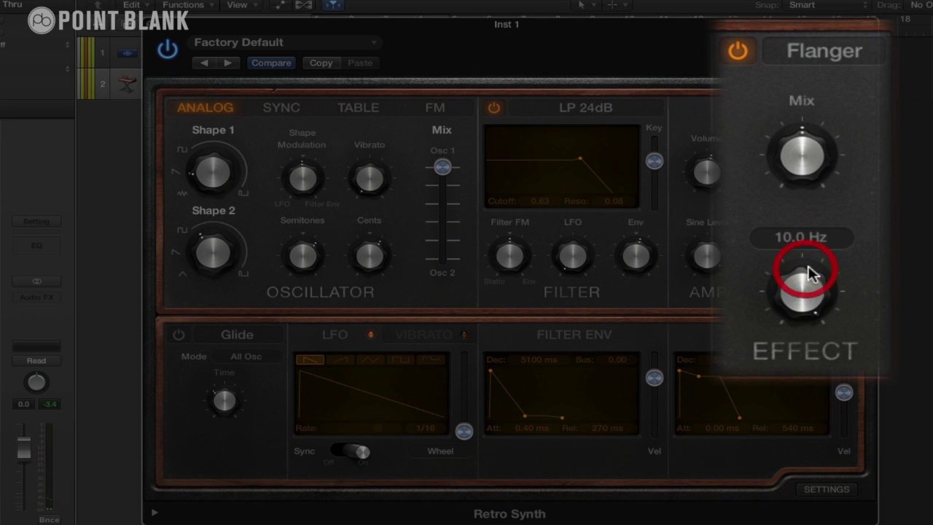
pyautogui.moveTo(801, 295); pyautogui.dragTo(801, 304)
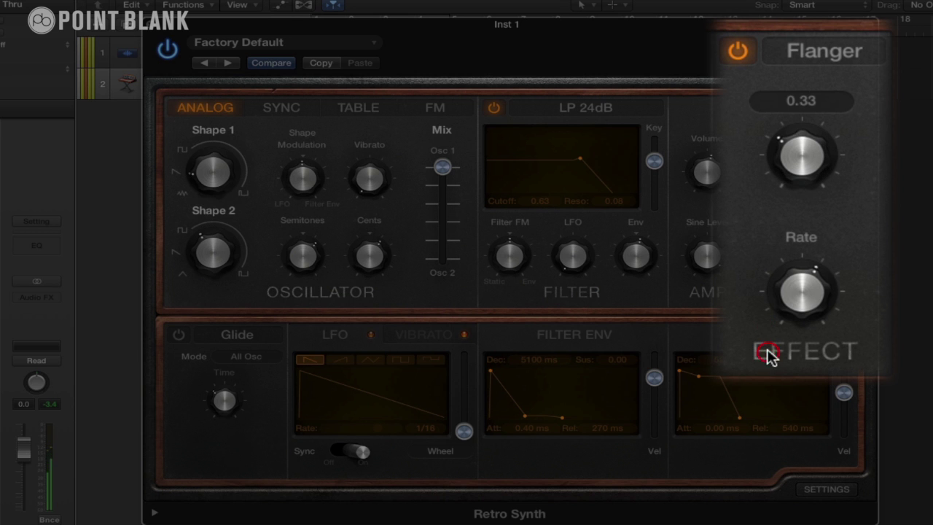
# Step: Change the effect type to Chorus with a 0.87 Hz rate
pyautogui.click(822, 53)
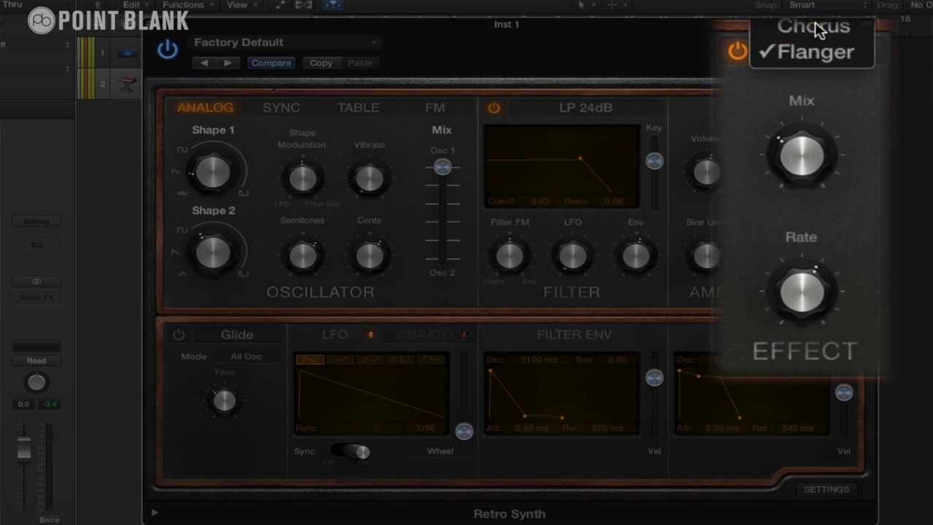
pyautogui.click(816, 26)
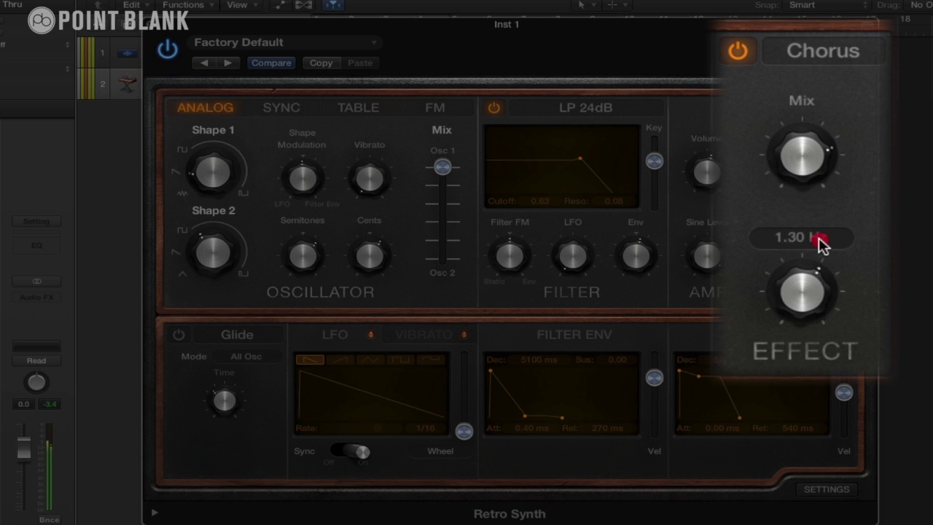
pyautogui.moveTo(816, 227); pyautogui.dragTo(811, 238)
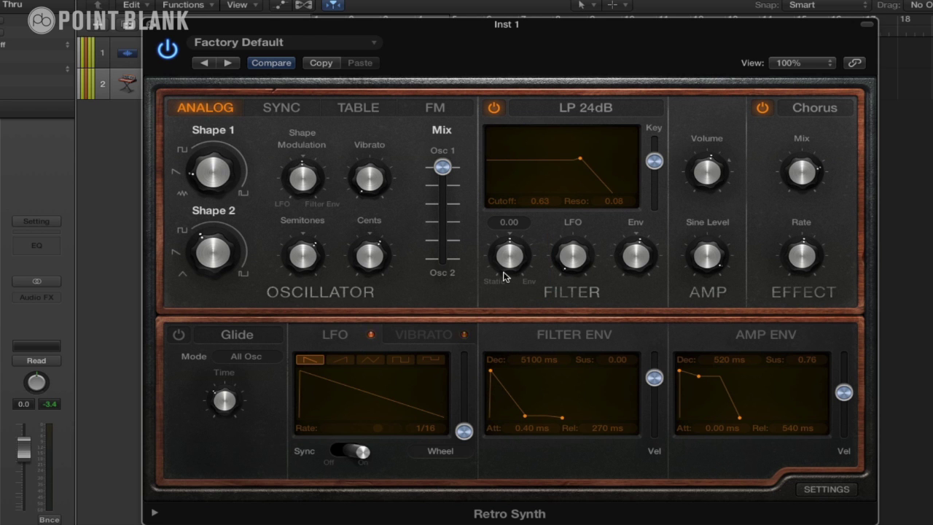
# Step: Raise the Filter FM knob from 0.00 to about 0.59
pyautogui.moveTo(508, 266); pyautogui.dragTo(508, 221)
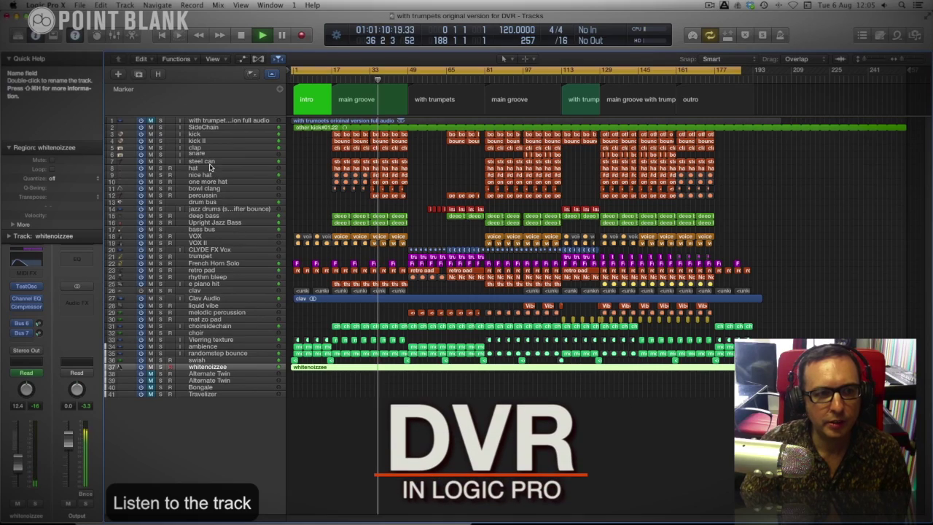
# Step: Select the steel can track and solo it
pyautogui.click(210, 162)
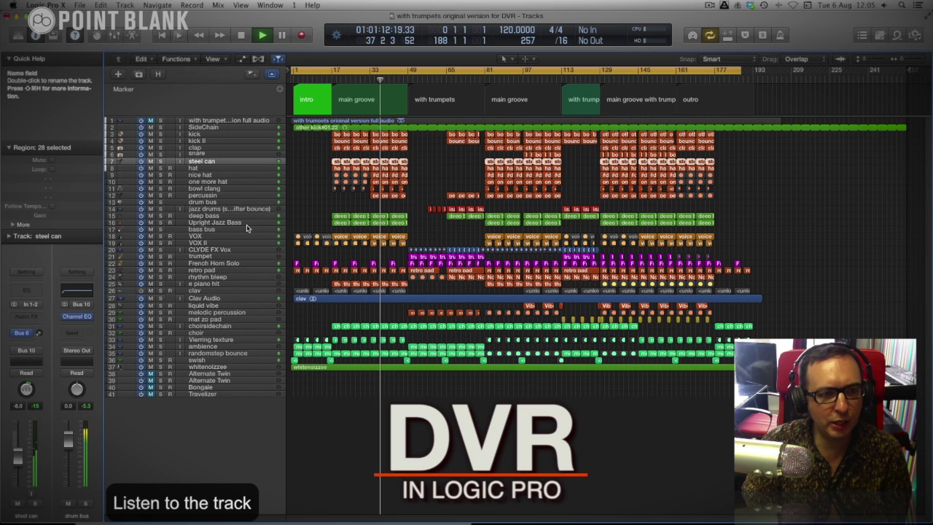
pyautogui.click(160, 161)
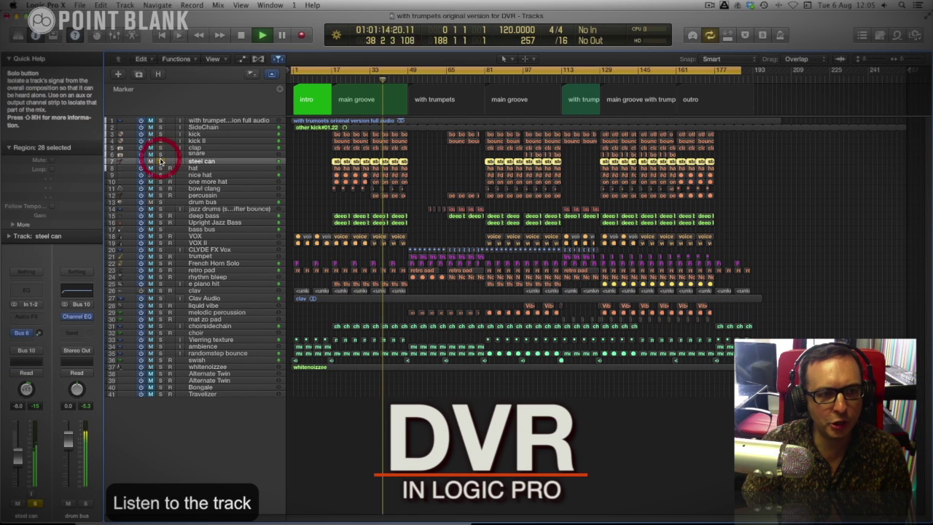